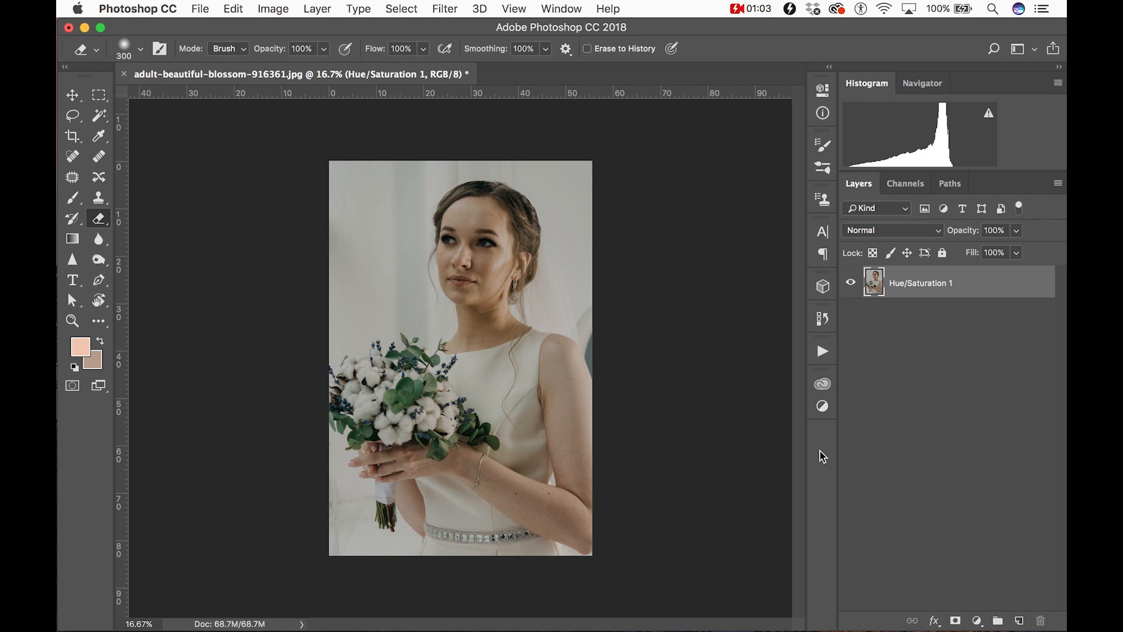
# Step: Open the Actions panel, dock it above the Histogram, and enlarge it to show more of the list
pyautogui.click(823, 350)
pyautogui.moveTo(800, 181)
pyautogui.mouseDown()
pyautogui.moveTo(786, 544)
pyautogui.moveTo(815, 376)
pyautogui.moveTo(770, 139)
pyautogui.moveTo(802, 92)
pyautogui.mouseUp()
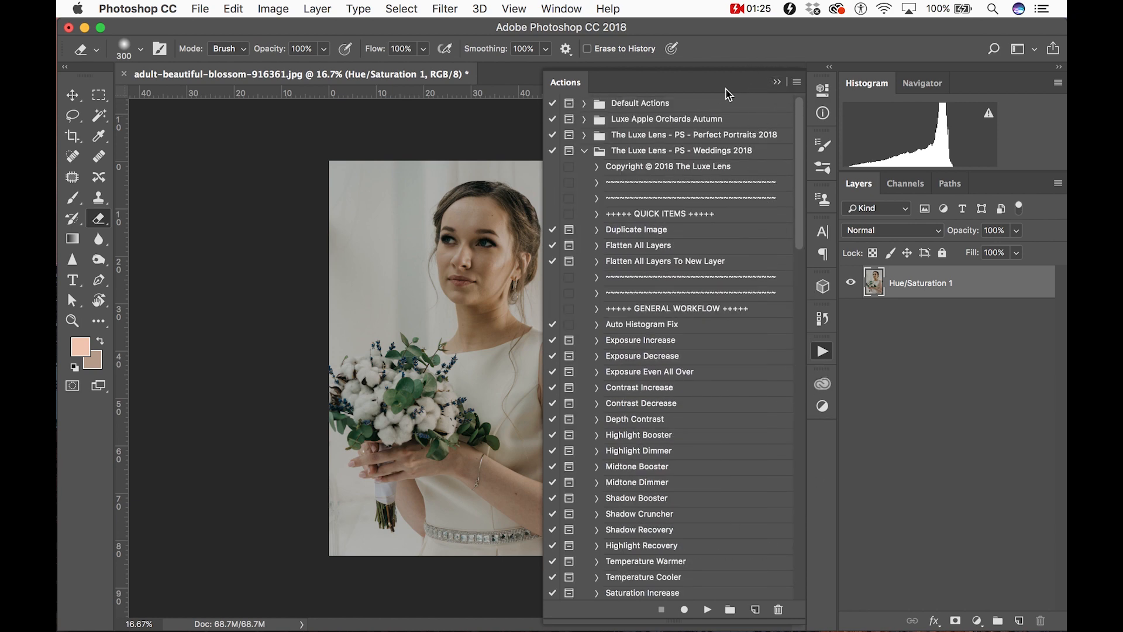
pyautogui.moveTo(565, 85); pyautogui.dragTo(872, 69)
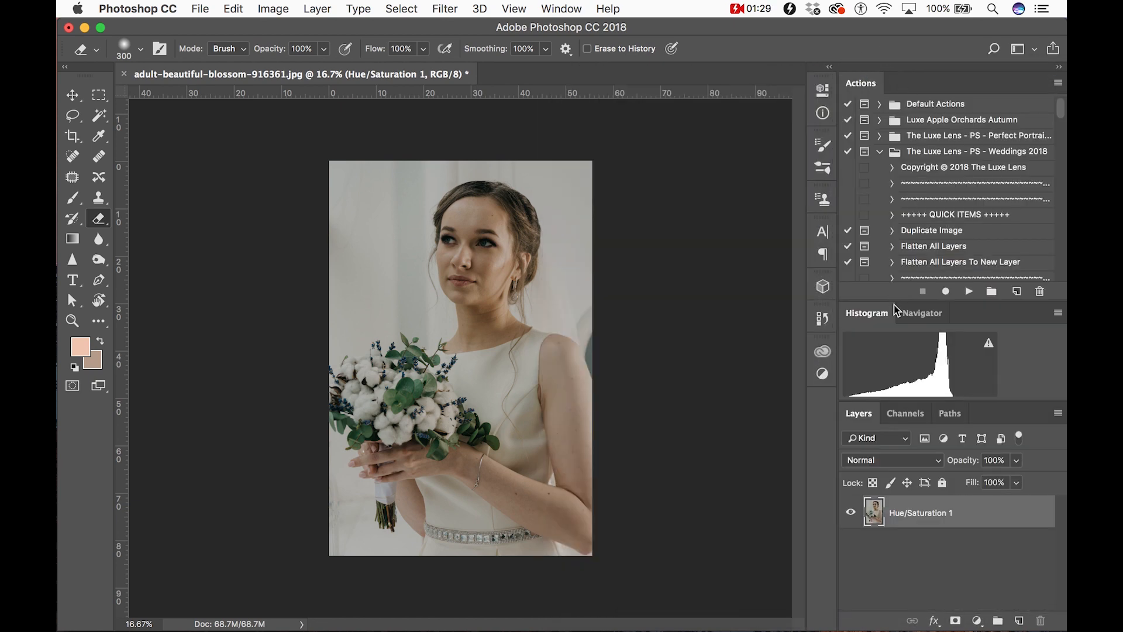
pyautogui.moveTo(897, 301); pyautogui.dragTo(892, 417)
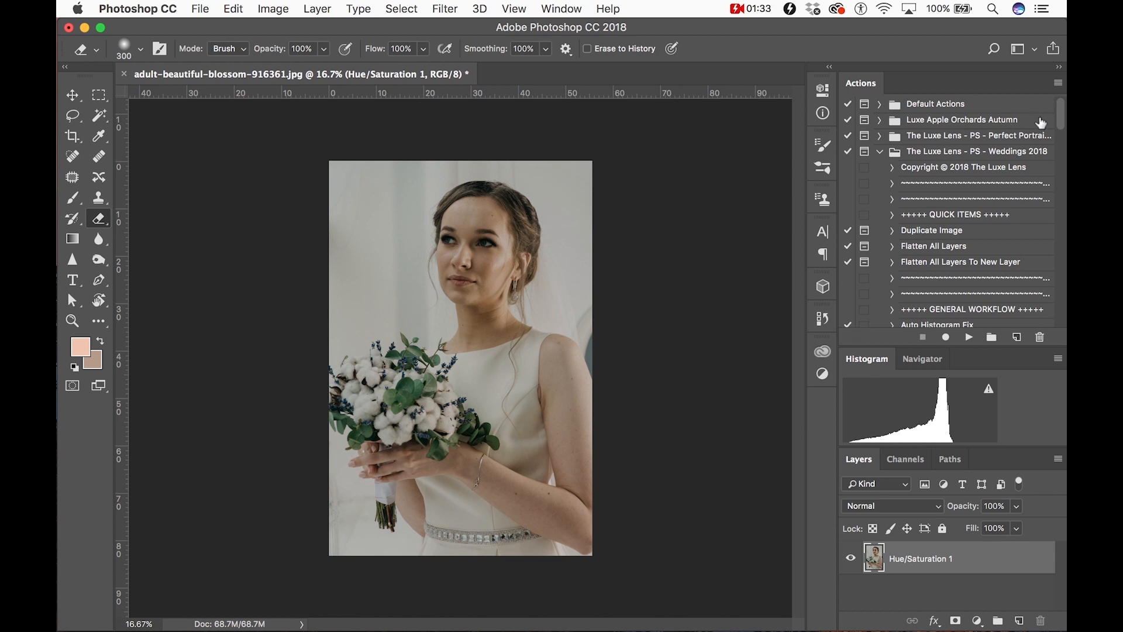
# Step: Run the Auto Histogram Fix action on the bride photo and compare the image with and without the Histogram Fix layer
pyautogui.moveTo(1060, 120); pyautogui.dragTo(1050, 151)
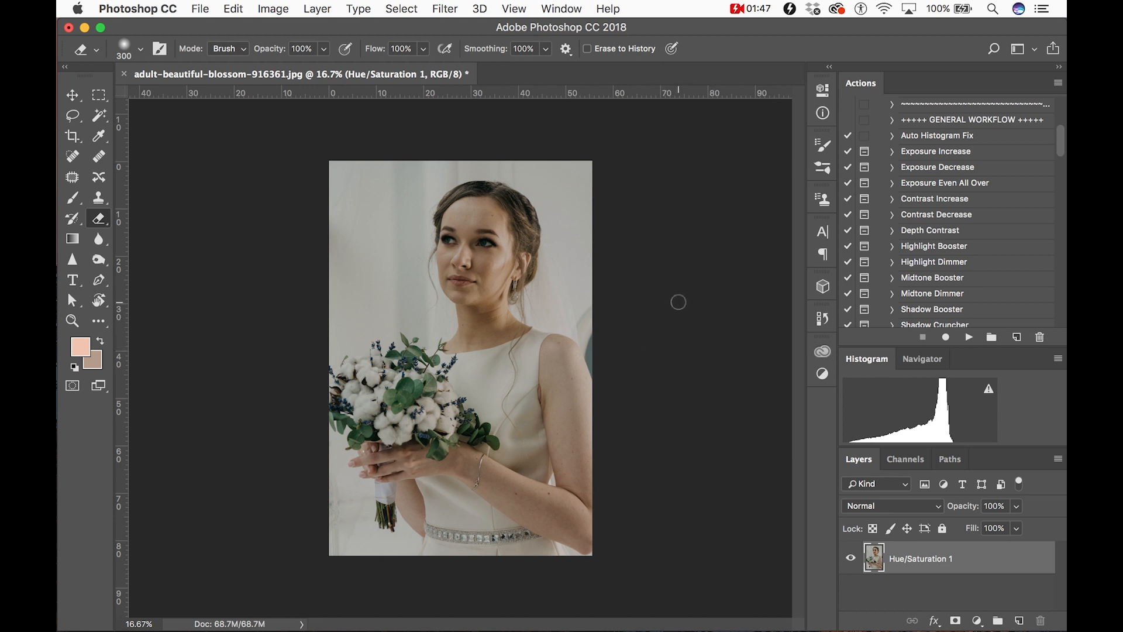
pyautogui.click(978, 138)
pyautogui.click(969, 337)
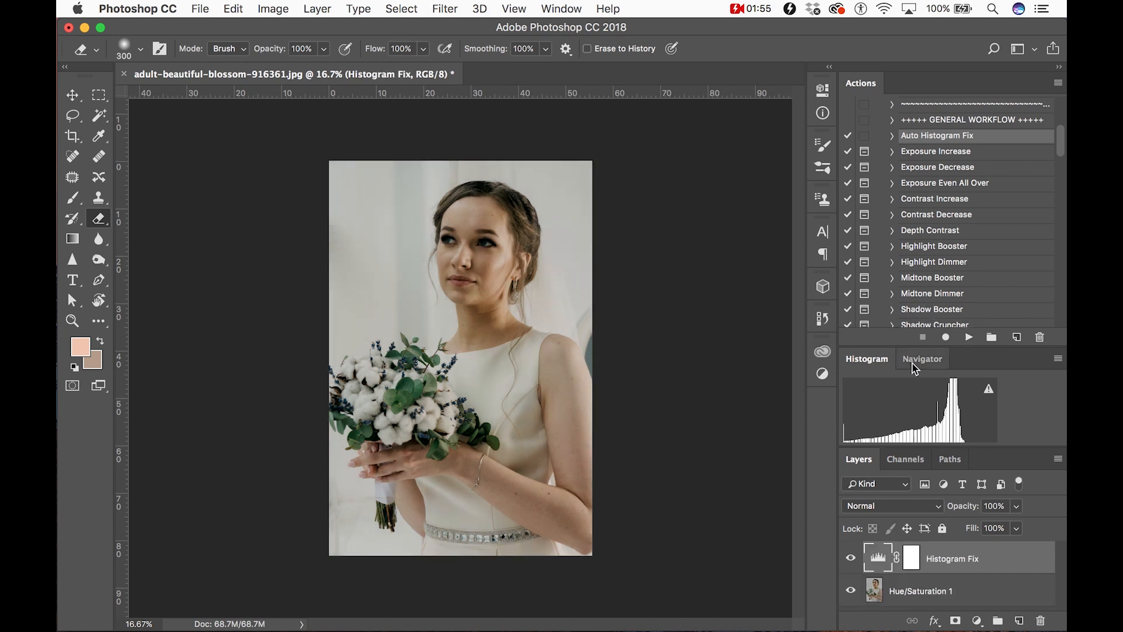
pyautogui.click(851, 559)
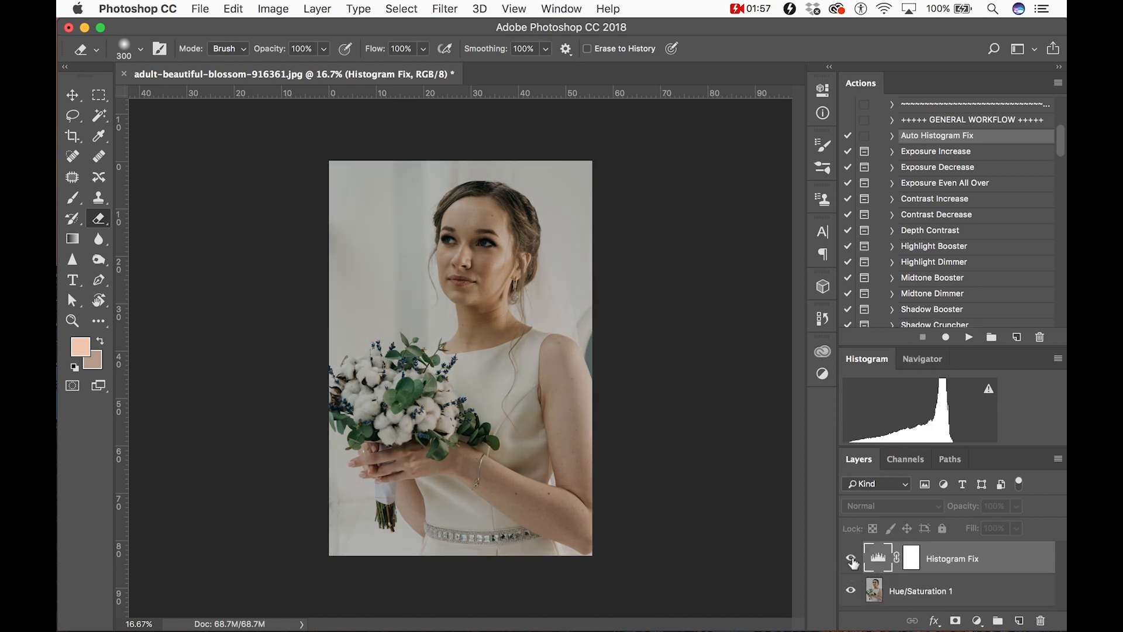
pyautogui.click(852, 559)
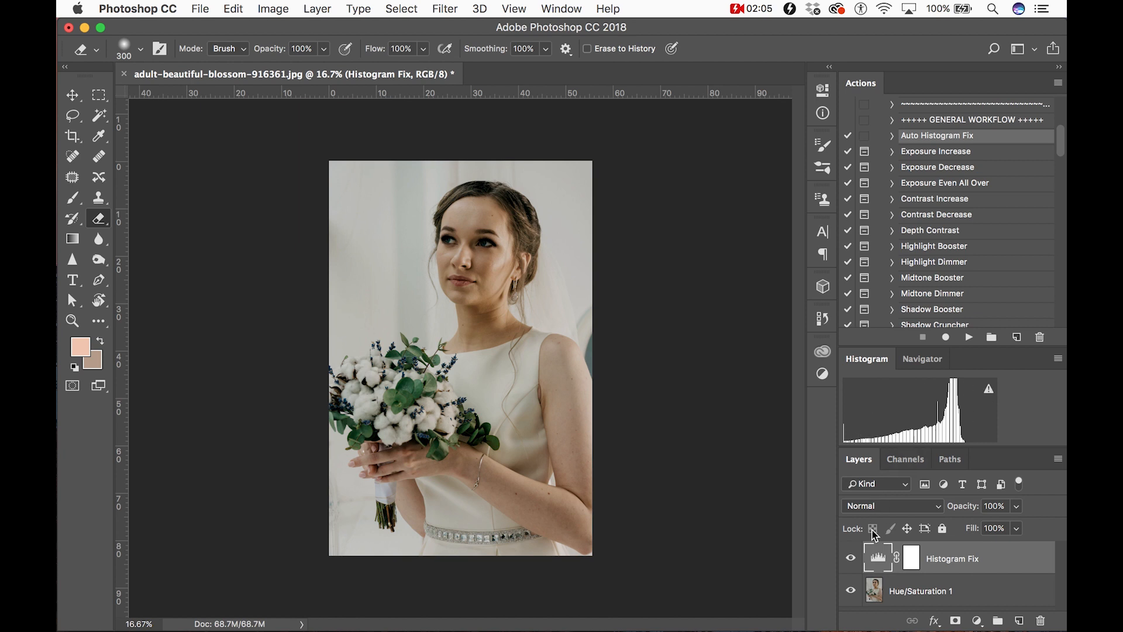
pyautogui.click(851, 558)
pyautogui.click(851, 558)
# Step: Run the Contrast Decrease action, dismiss its opacity message, and compare the photo with and without the new layer
pyautogui.click(966, 217)
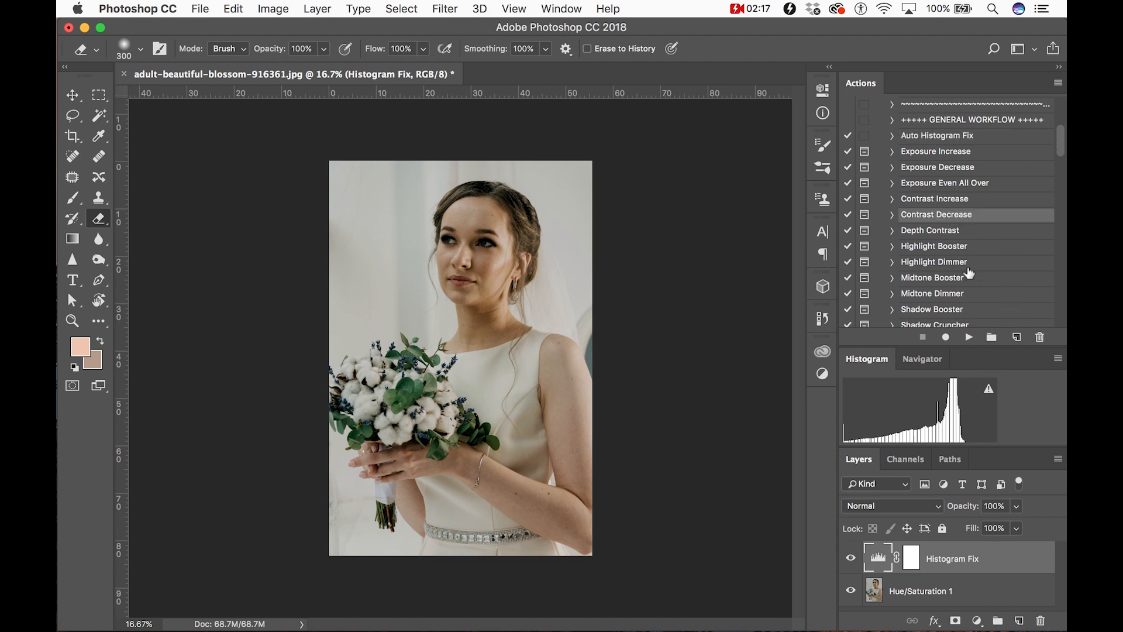
pyautogui.click(969, 338)
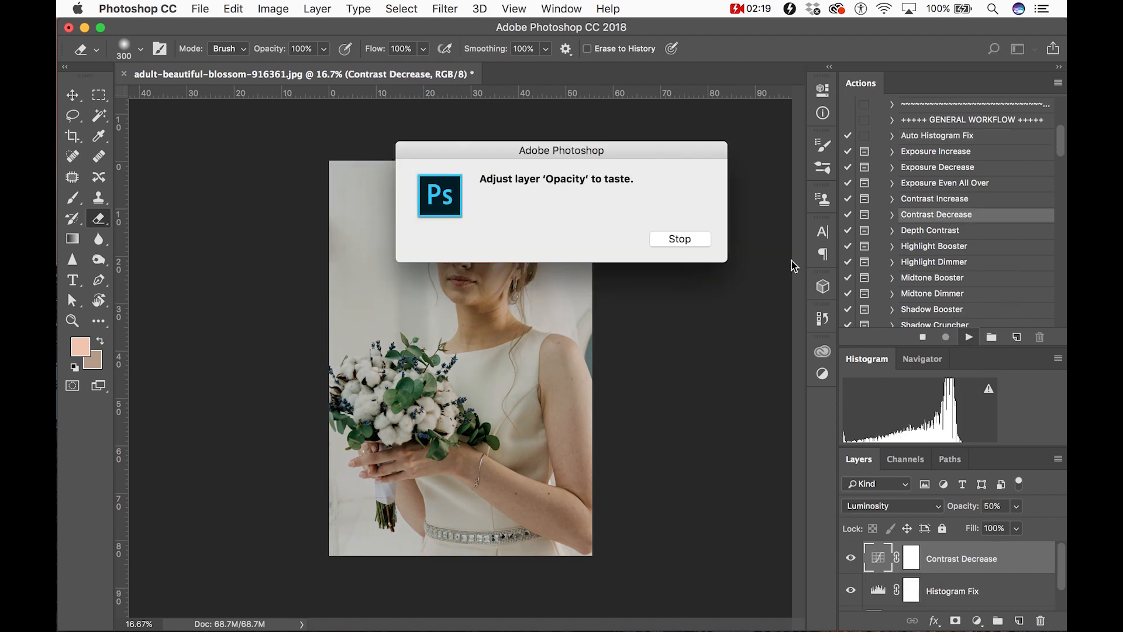
pyautogui.click(680, 239)
pyautogui.click(851, 558)
pyautogui.click(851, 560)
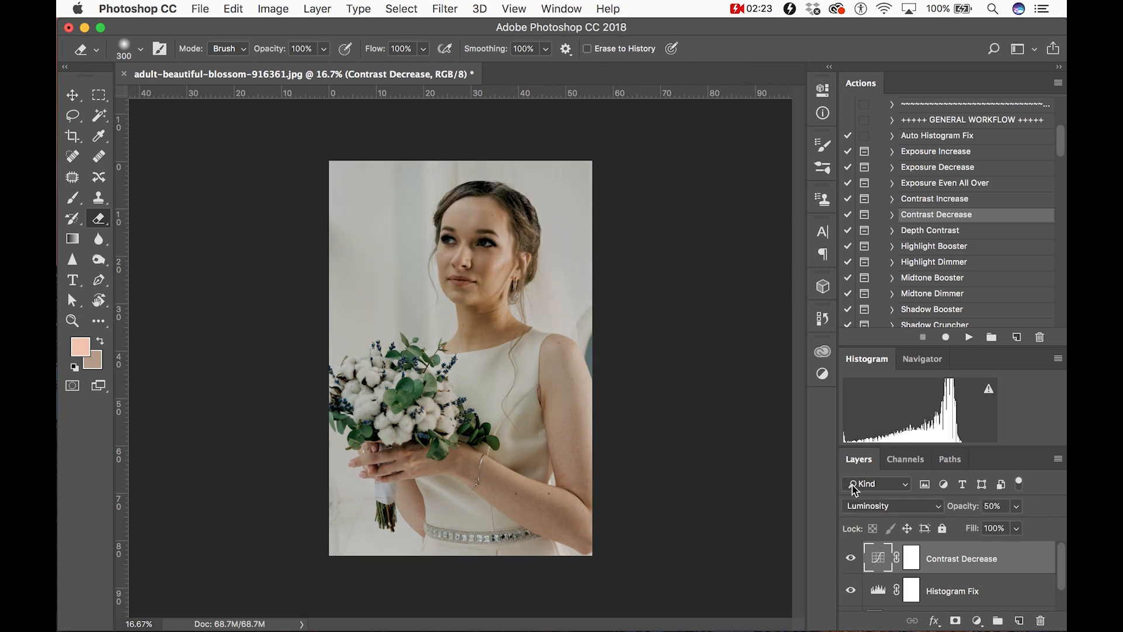
# Step: Apply the Sunlight Leaks wedding color base, set its group opacity to 63%, and compare the photo with and without it
pyautogui.moveTo(1058, 144); pyautogui.dragTo(1053, 190)
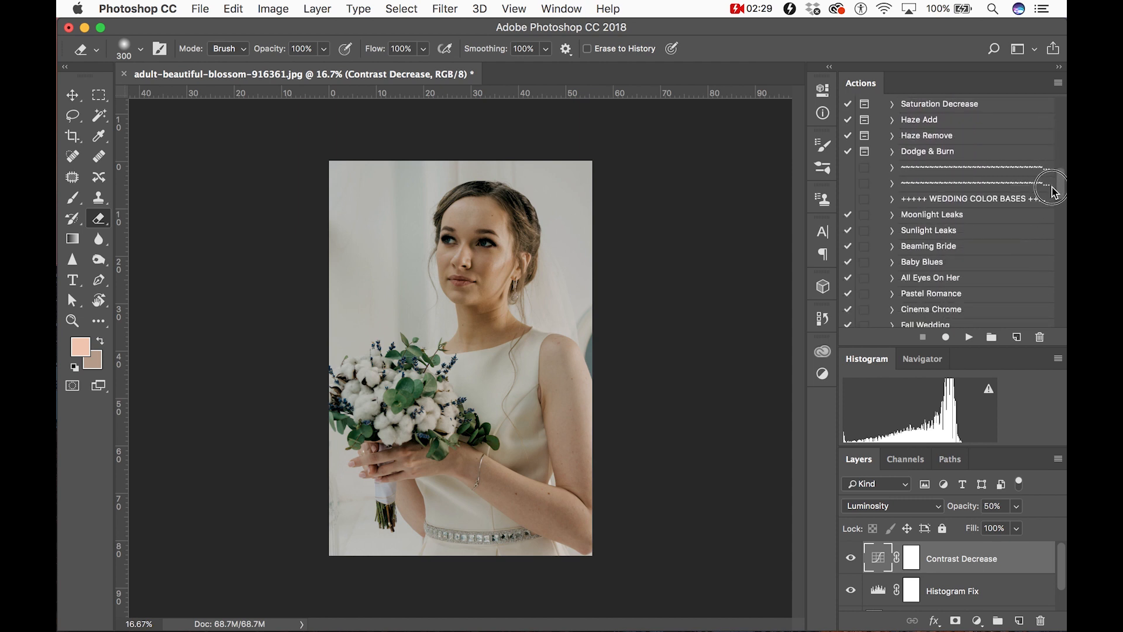
pyautogui.click(939, 231)
pyautogui.click(968, 338)
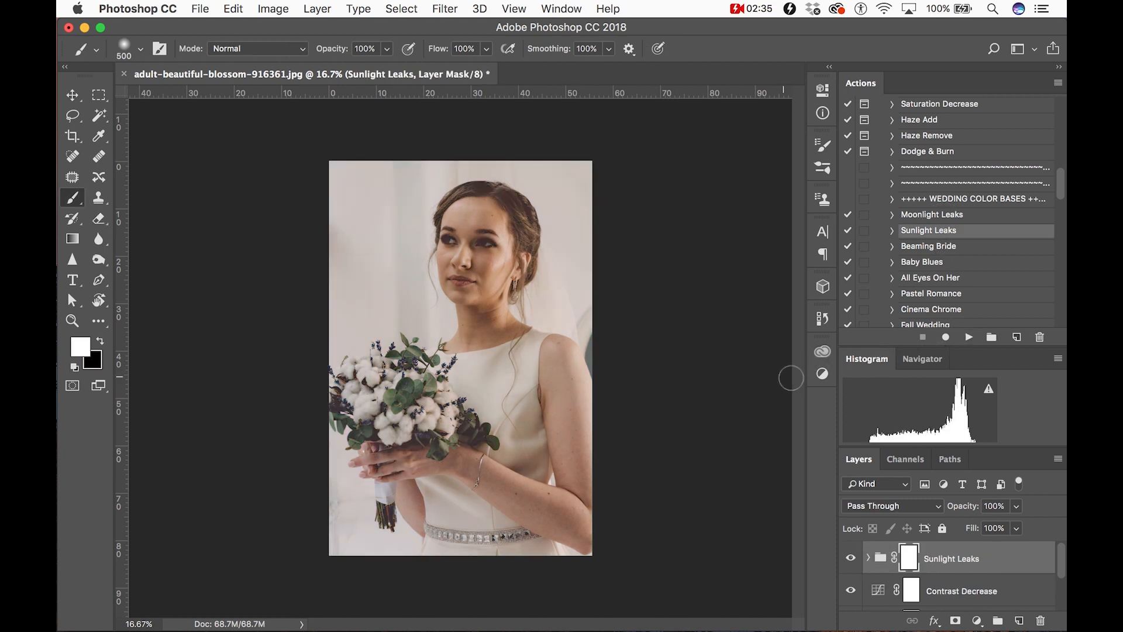
pyautogui.moveTo(964, 507); pyautogui.dragTo(938, 515)
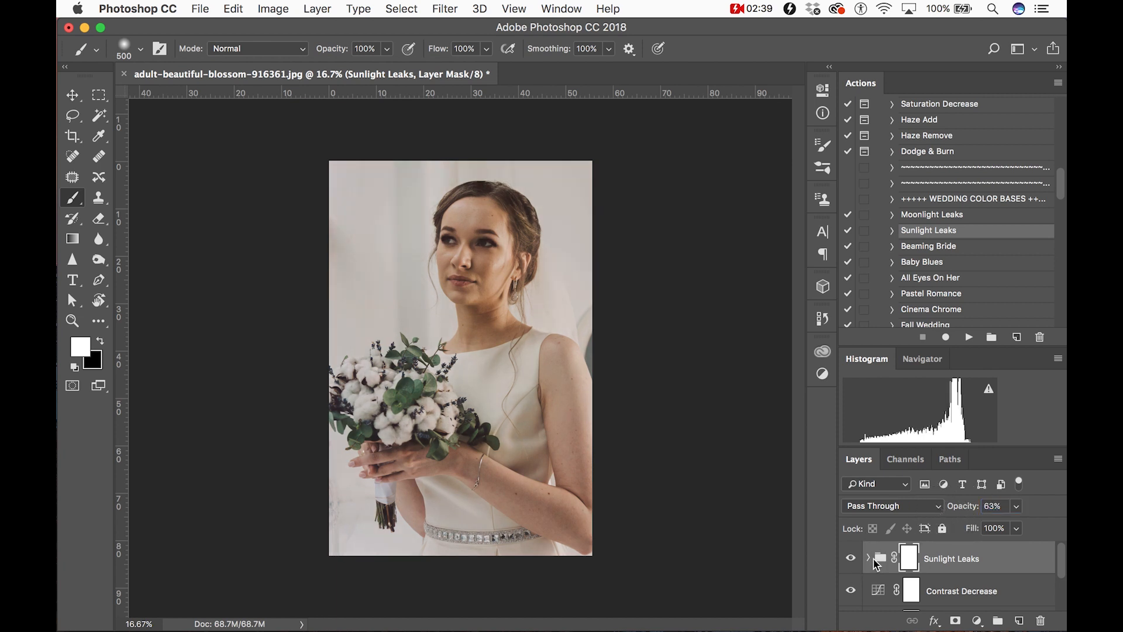
pyautogui.click(852, 561)
pyautogui.click(853, 560)
# Step: Apply the Beaming Bride color base, set its group opacity to 31%, and compare the photo with and without it
pyautogui.click(957, 246)
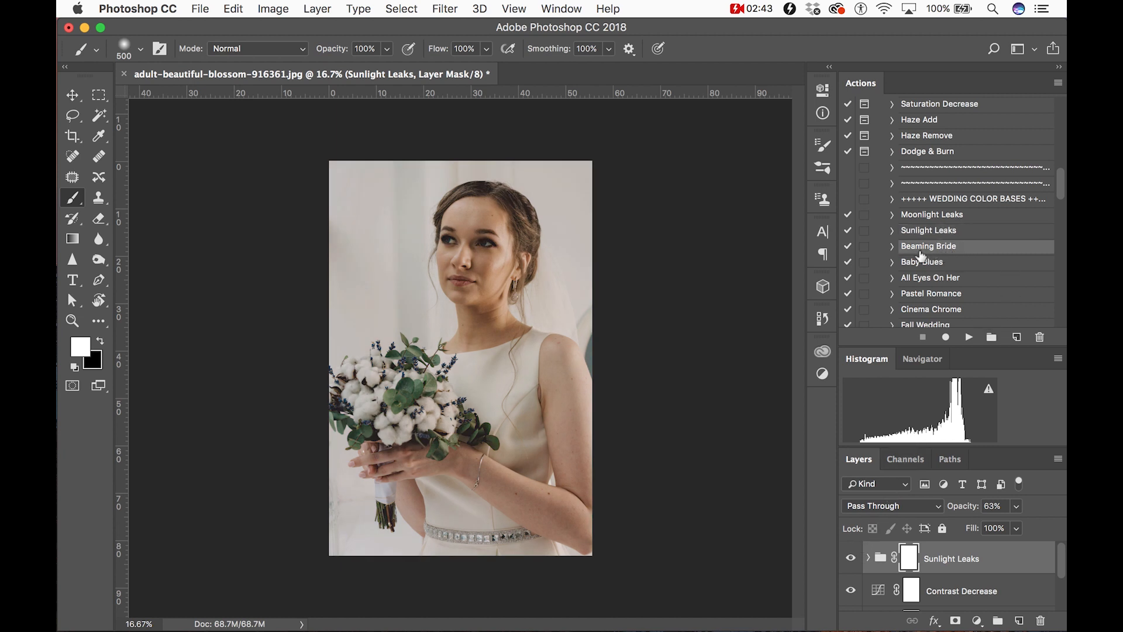
pyautogui.click(969, 339)
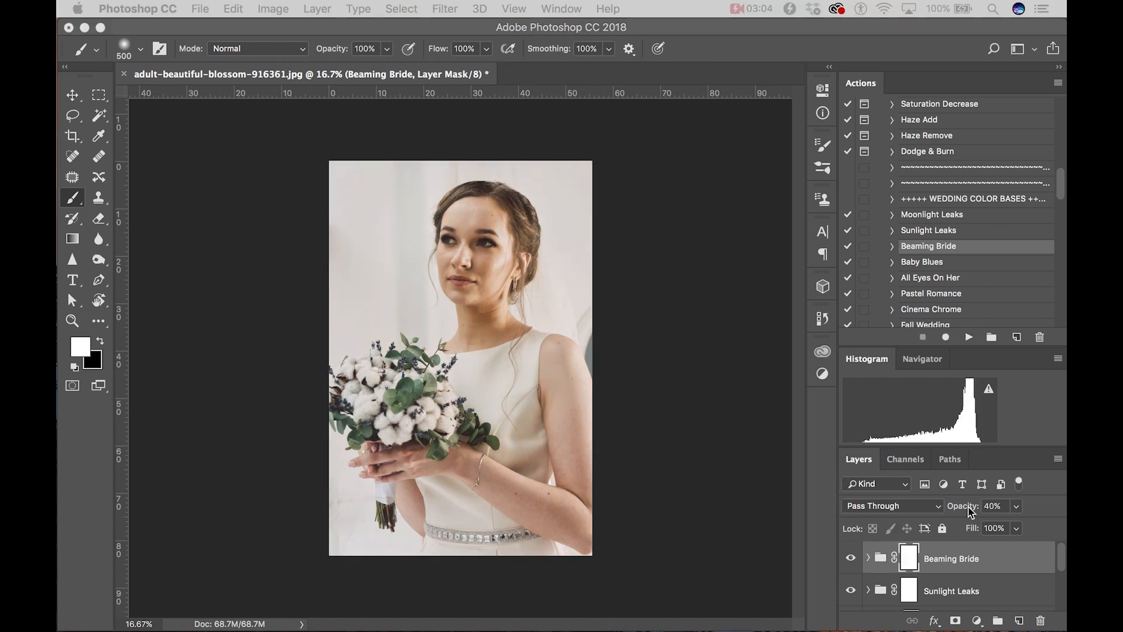
pyautogui.moveTo(969, 511); pyautogui.dragTo(969, 511)
pyautogui.click(850, 558)
pyautogui.click(850, 560)
# Step: Apply the All Eyes On Her color base, set its group opacity to 57%, and compare the photo with and without it
pyautogui.click(956, 281)
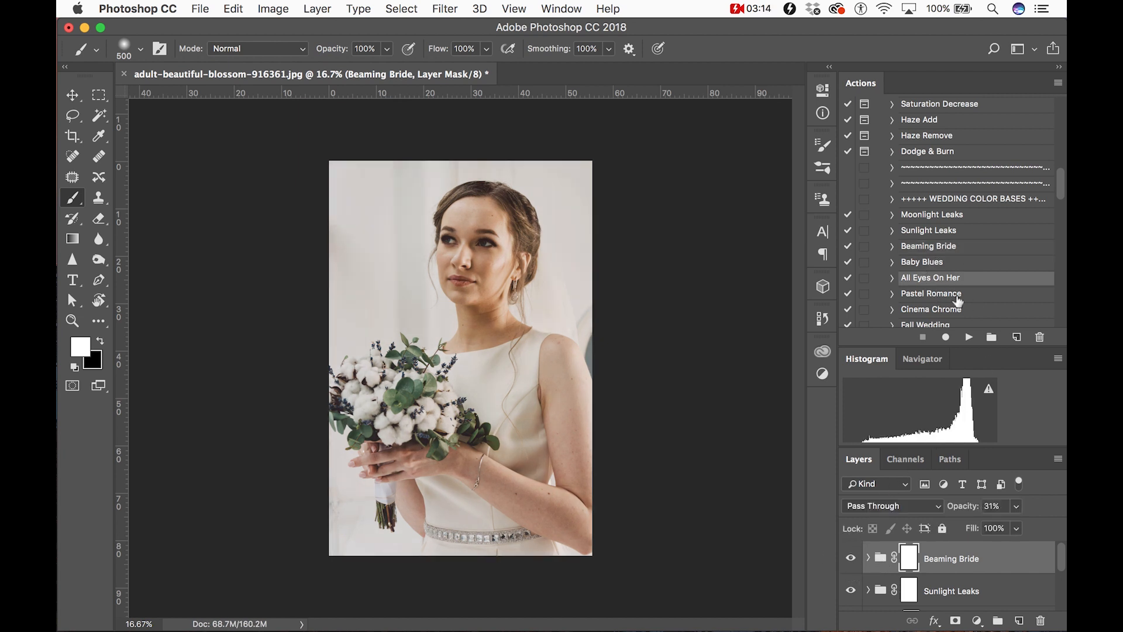
pyautogui.click(968, 338)
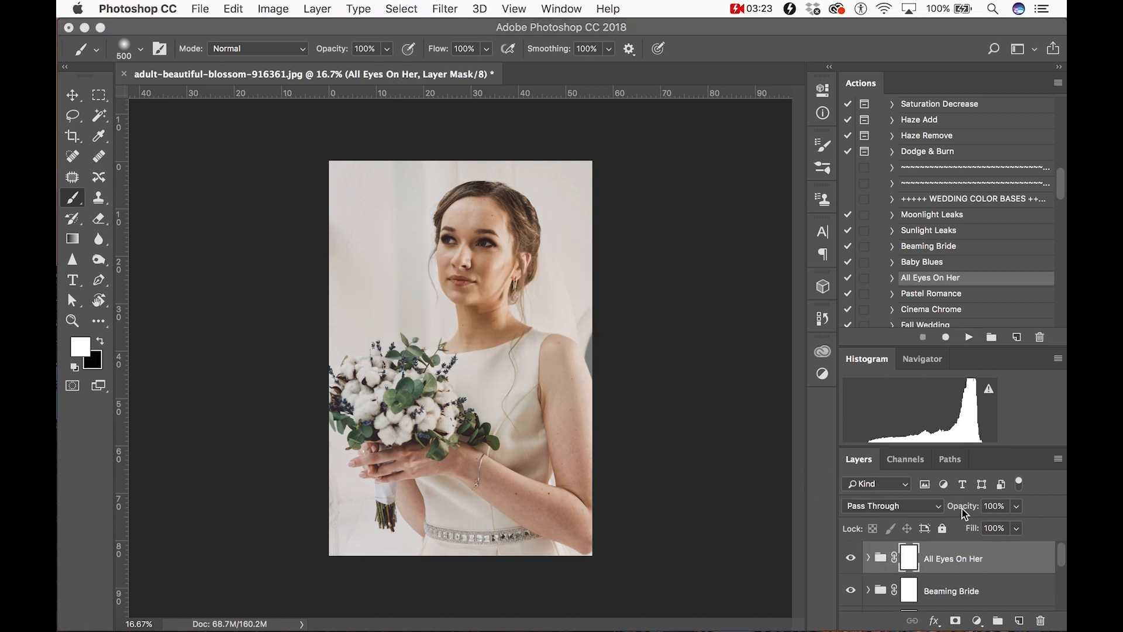
pyautogui.moveTo(962, 506); pyautogui.dragTo(925, 512)
pyautogui.click(852, 557)
pyautogui.click(852, 557)
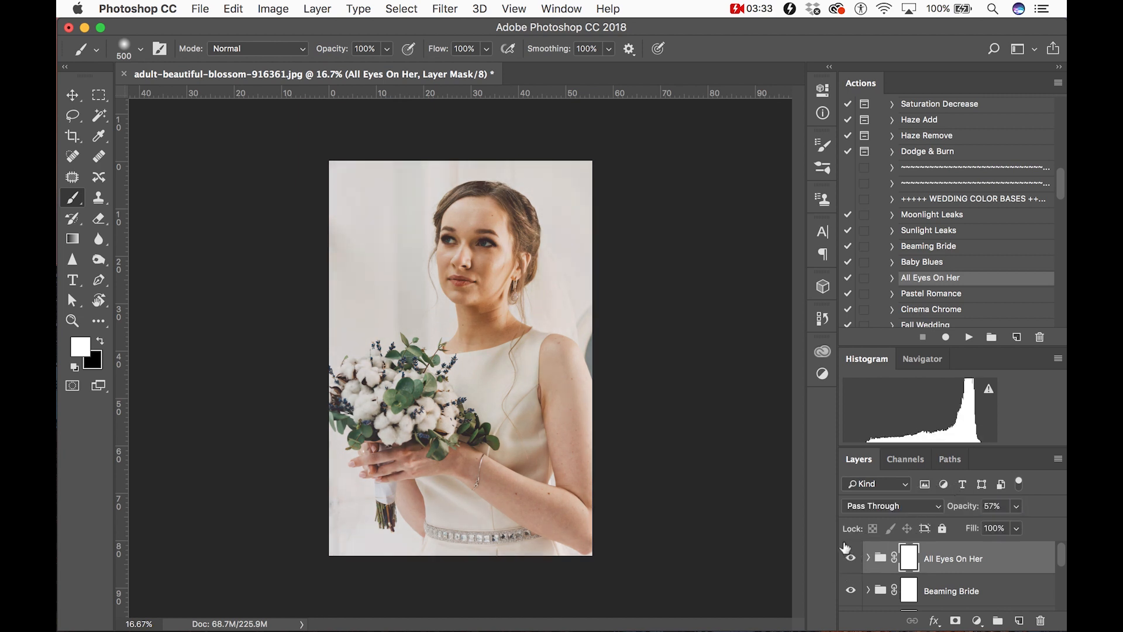
# Step: Apply the Pastel Romance color base, set its group opacity to 56%, and compare the photo with and without it
pyautogui.moveTo(1060, 187); pyautogui.dragTo(1063, 205)
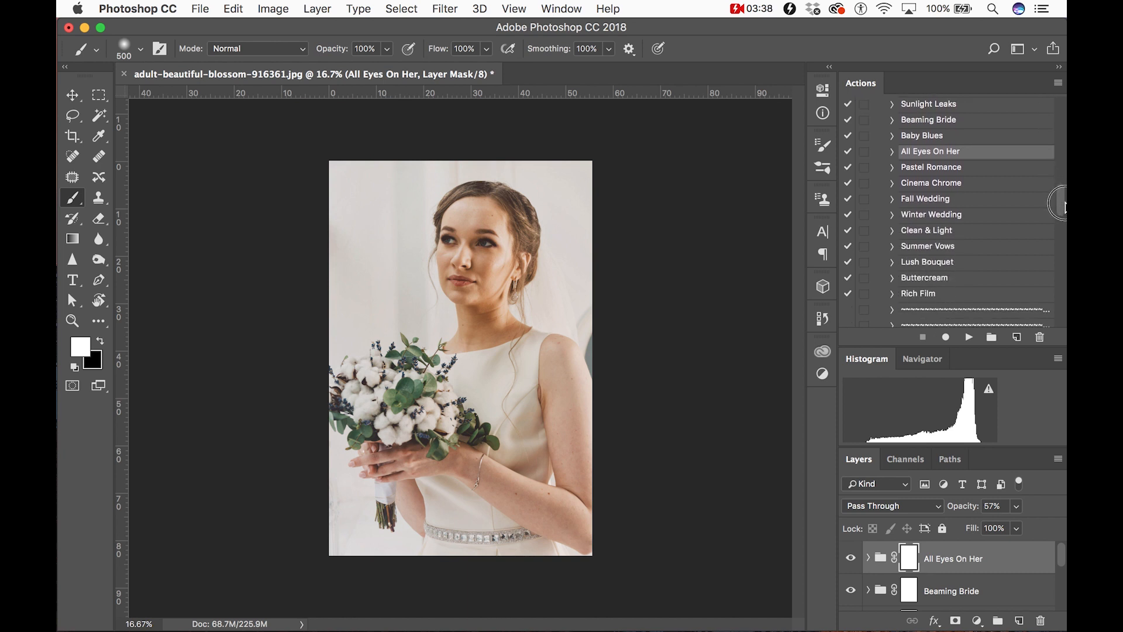
pyautogui.click(953, 169)
pyautogui.click(968, 338)
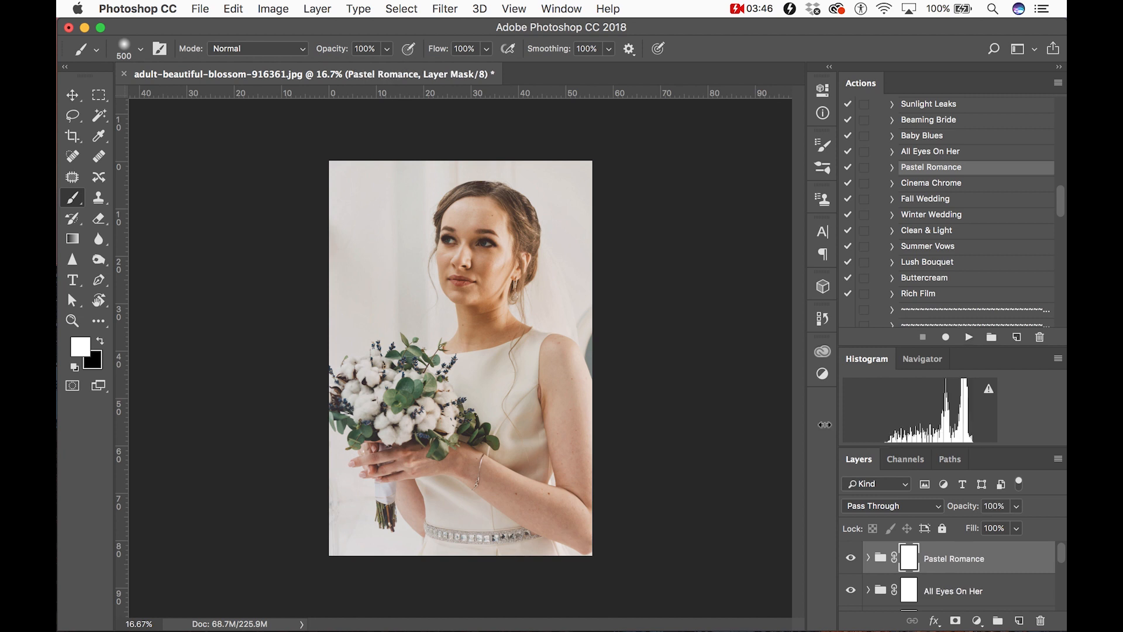
pyautogui.moveTo(950, 512); pyautogui.dragTo(959, 511)
pyautogui.click(851, 559)
pyautogui.click(851, 558)
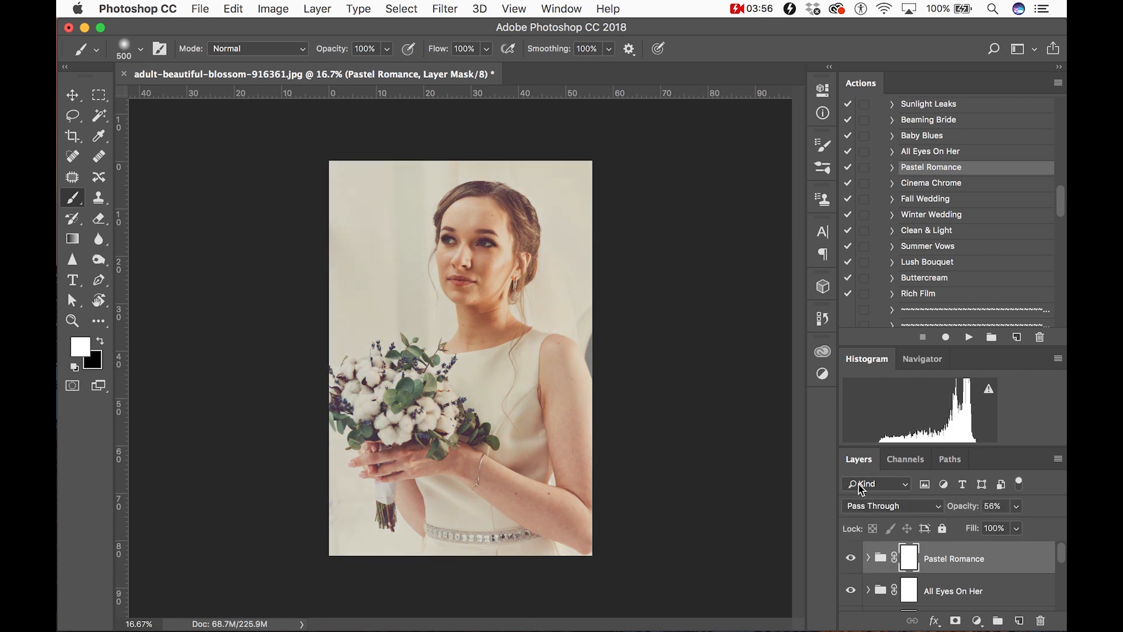
# Step: Apply the Clean & Light color base and set its group opacity to 87%
pyautogui.click(939, 228)
pyautogui.click(969, 338)
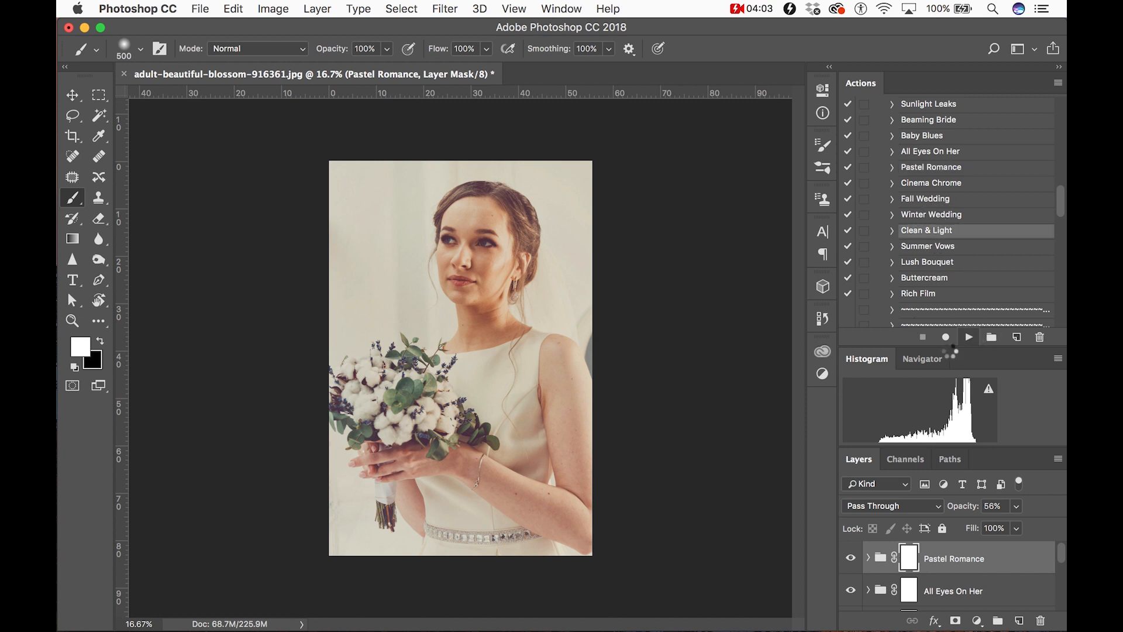
pyautogui.click(962, 511)
pyautogui.write('87')
pyautogui.press('Return')
# Step: Run the Brush: Pop Flowers action, paint its mask white over the bouquet, and compare the photo with and without the effect
pyautogui.scroll(-1, 1058, 208)
pyautogui.moveTo(1058, 210); pyautogui.dragTo(1064, 232)
pyautogui.scroll(-1, 1063, 230)
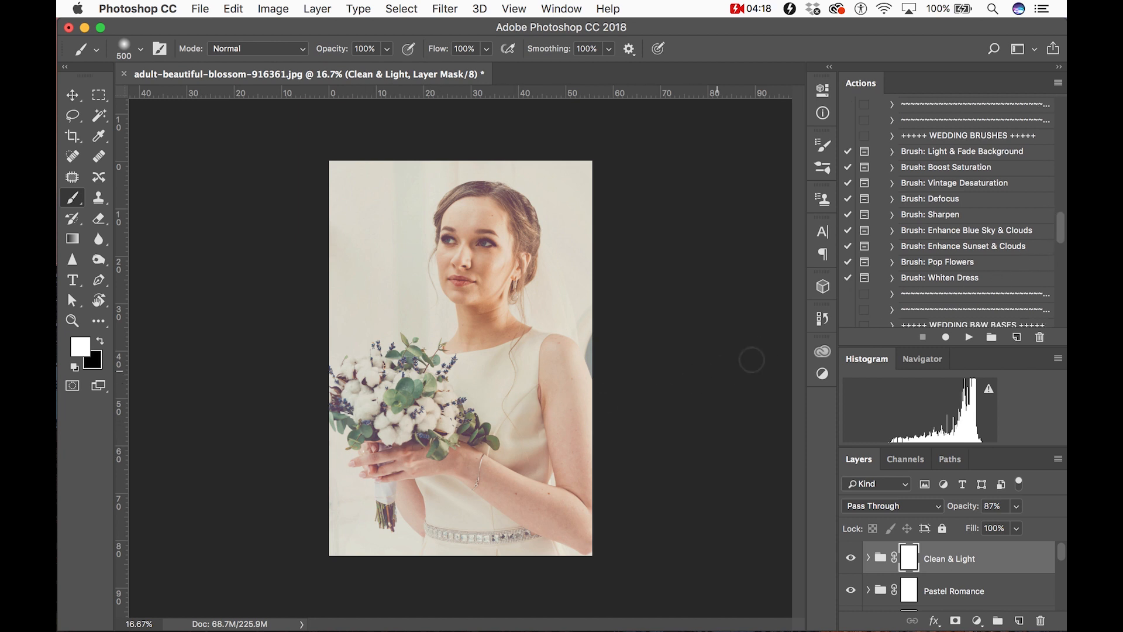
pyautogui.click(982, 267)
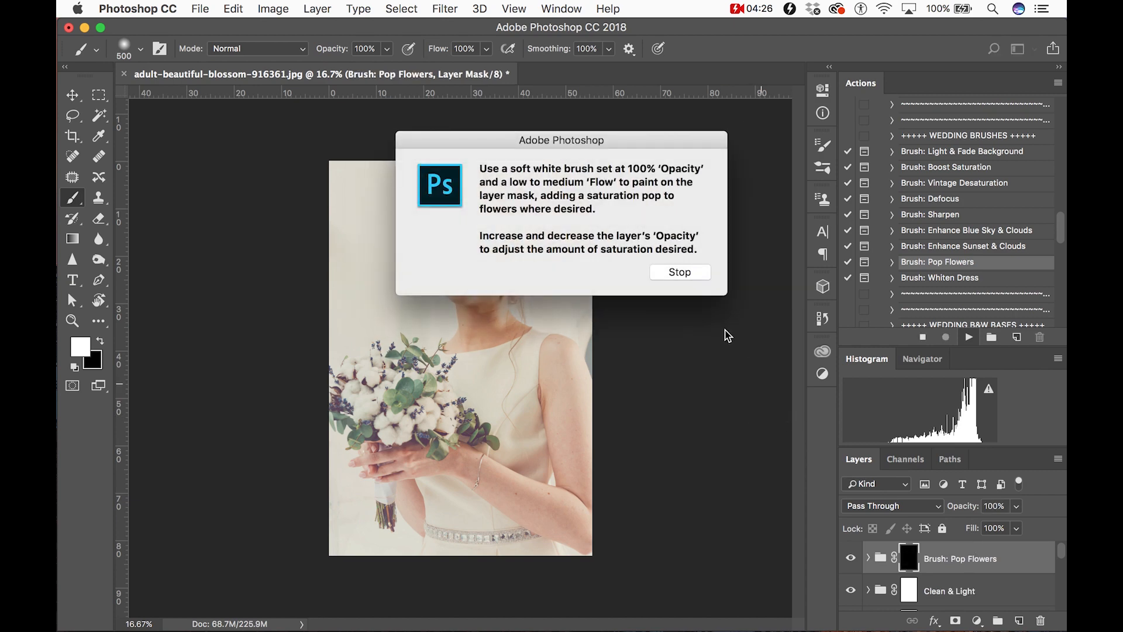
pyautogui.click(691, 271)
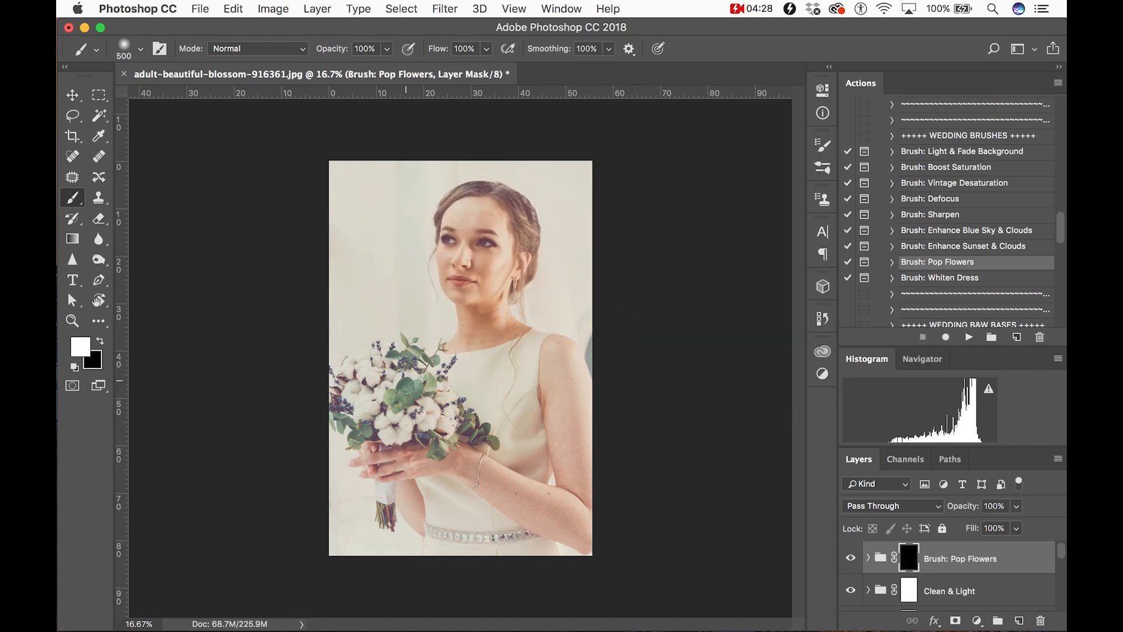
pyautogui.moveTo(403, 393)
pyautogui.mouseDown()
pyautogui.moveTo(430, 405)
pyautogui.moveTo(413, 380)
pyautogui.moveTo(420, 360)
pyautogui.moveTo(385, 357)
pyautogui.moveTo(344, 398)
pyautogui.moveTo(351, 430)
pyautogui.moveTo(431, 425)
pyautogui.moveTo(434, 441)
pyautogui.moveTo(475, 425)
pyautogui.moveTo(381, 388)
pyautogui.moveTo(352, 404)
pyautogui.moveTo(348, 384)
pyautogui.moveTo(412, 369)
pyautogui.moveTo(413, 351)
pyautogui.moveTo(416, 425)
pyautogui.moveTo(448, 431)
pyautogui.moveTo(396, 404)
pyautogui.mouseUp()
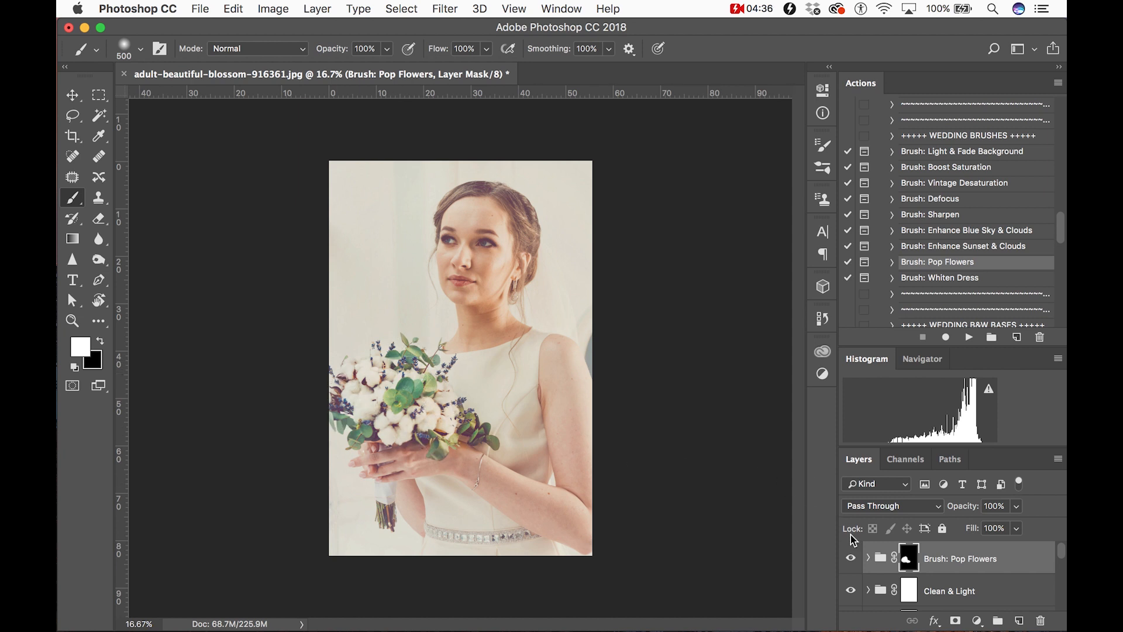
pyautogui.click(850, 559)
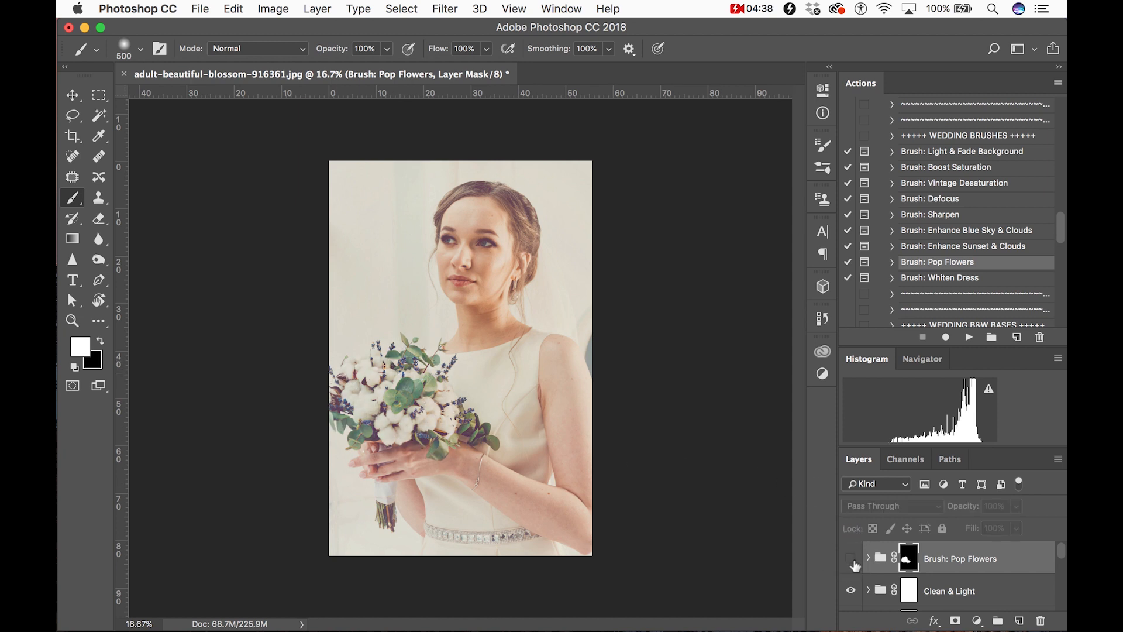
pyautogui.click(851, 561)
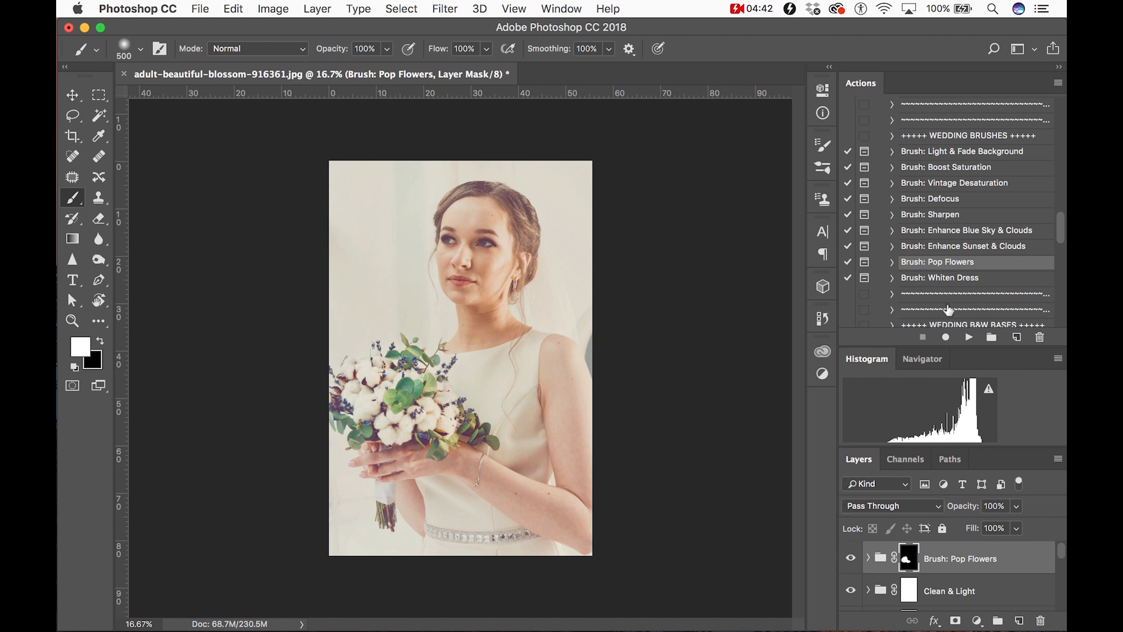
# Step: Run the Brush: Whiten Dress action and dismiss its instruction message
pyautogui.moveTo(1063, 224); pyautogui.dragTo(1062, 245)
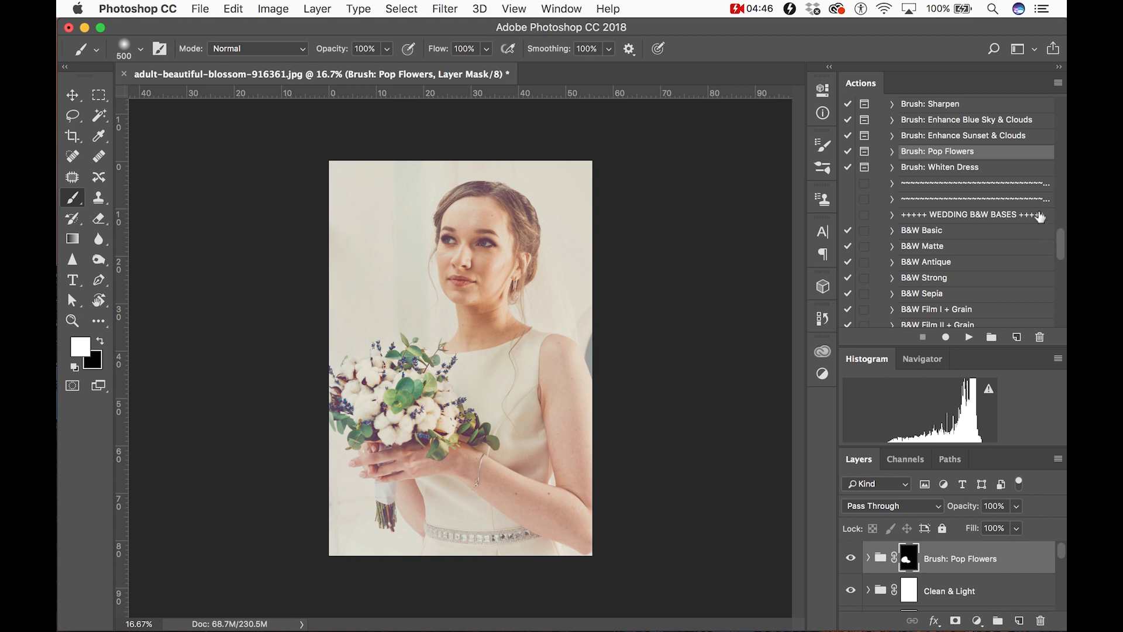
pyautogui.click(955, 169)
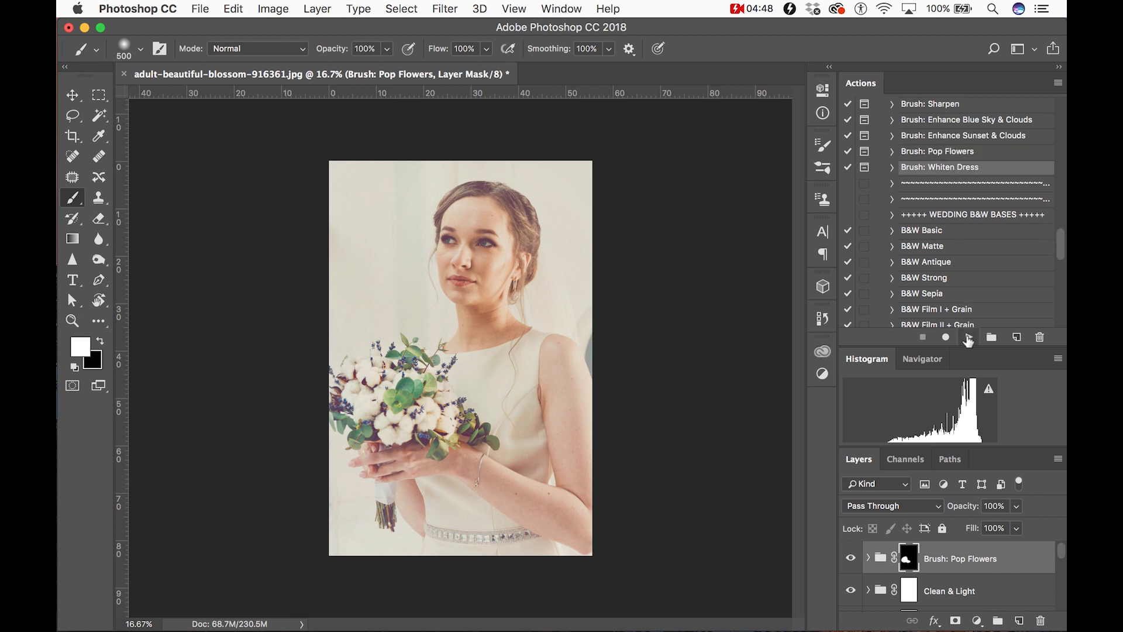
pyautogui.click(966, 339)
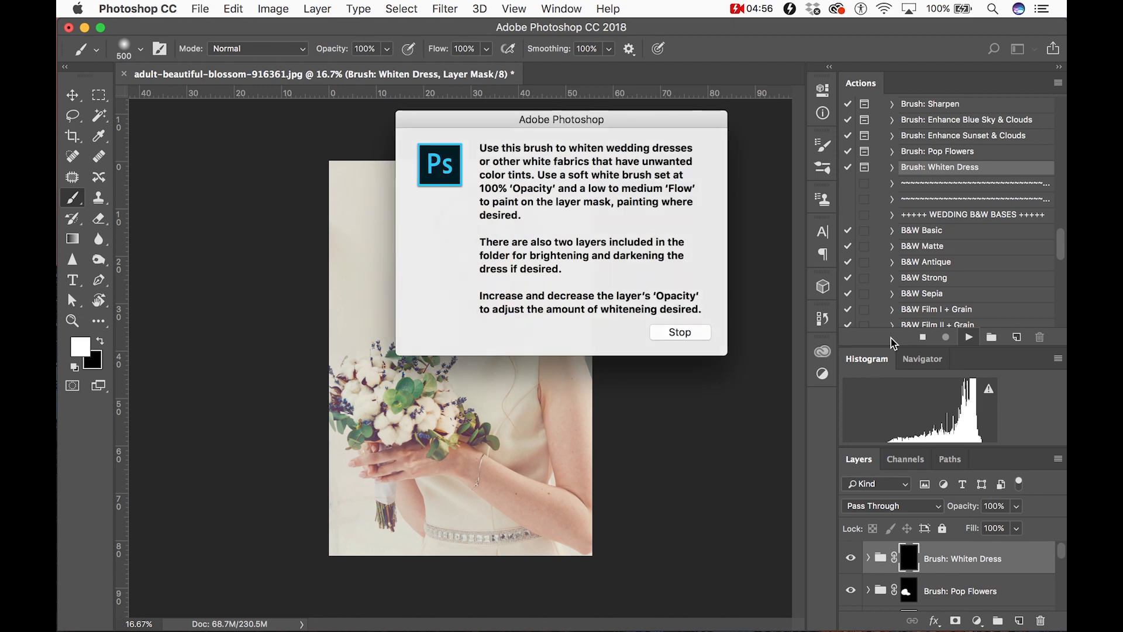
pyautogui.click(695, 334)
# Step: Reduce the brush size to 200 and paint the Whiten Dress mask white across the upper part of the dress
pyautogui.press('[')
pyautogui.press('[')
pyautogui.press('[')
pyautogui.press('[')
pyautogui.press('[')
pyautogui.press(']')
pyautogui.moveTo(536, 336)
pyautogui.mouseDown()
pyautogui.moveTo(463, 362)
pyautogui.moveTo(535, 344)
pyautogui.moveTo(529, 382)
pyautogui.moveTo(483, 395)
pyautogui.mouseUp()
# Step: Enlarge the brush to 500 and paint the Whiten Dress mask down the bodice of the dress
pyautogui.press('super+plus')
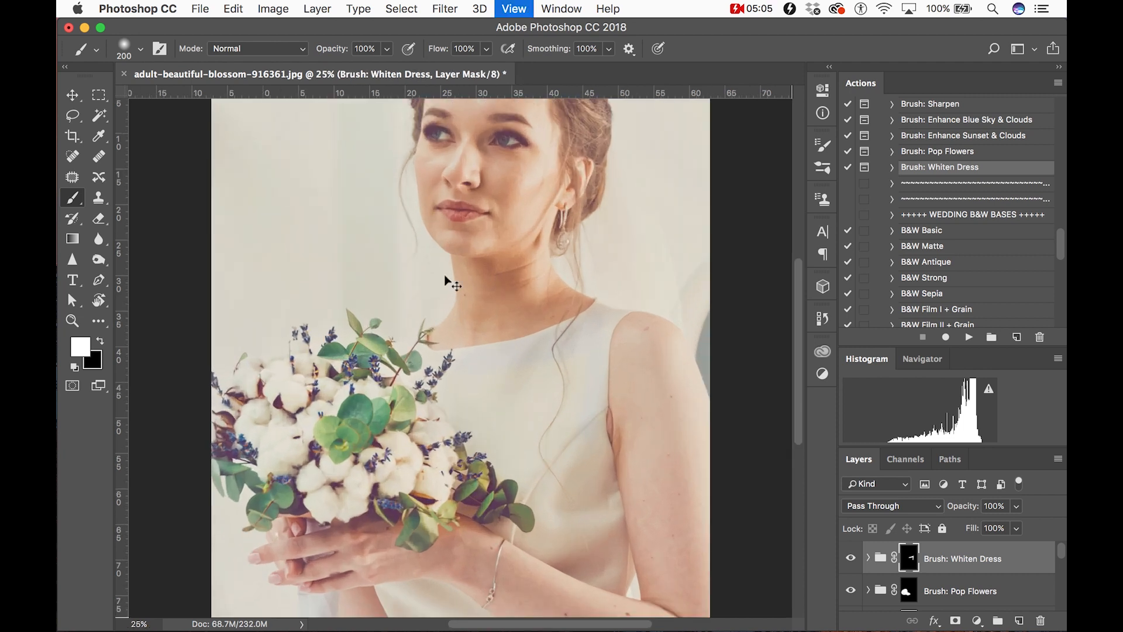
pyautogui.scroll(-2, 585, 397)
pyautogui.press('super+plus')
pyautogui.press(']')
pyautogui.press(']')
pyautogui.press(']')
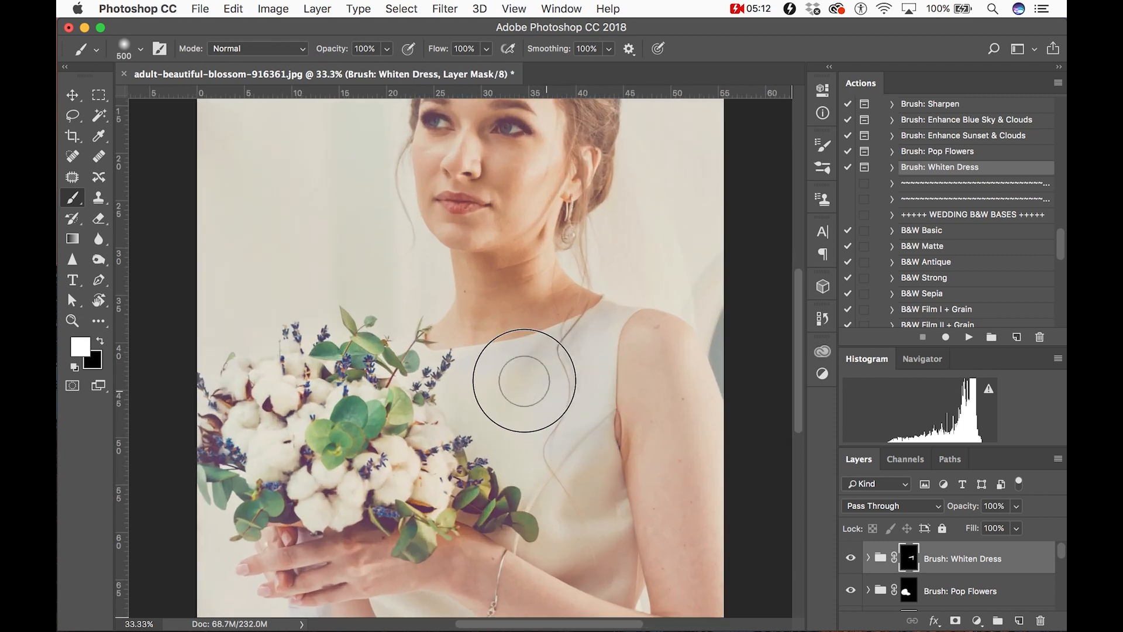
pyautogui.moveTo(524, 380)
pyautogui.mouseDown()
pyautogui.moveTo(464, 405)
pyautogui.moveTo(524, 444)
pyautogui.moveTo(504, 429)
pyautogui.moveTo(508, 463)
pyautogui.moveTo(553, 466)
pyautogui.moveTo(587, 534)
pyautogui.mouseUp()
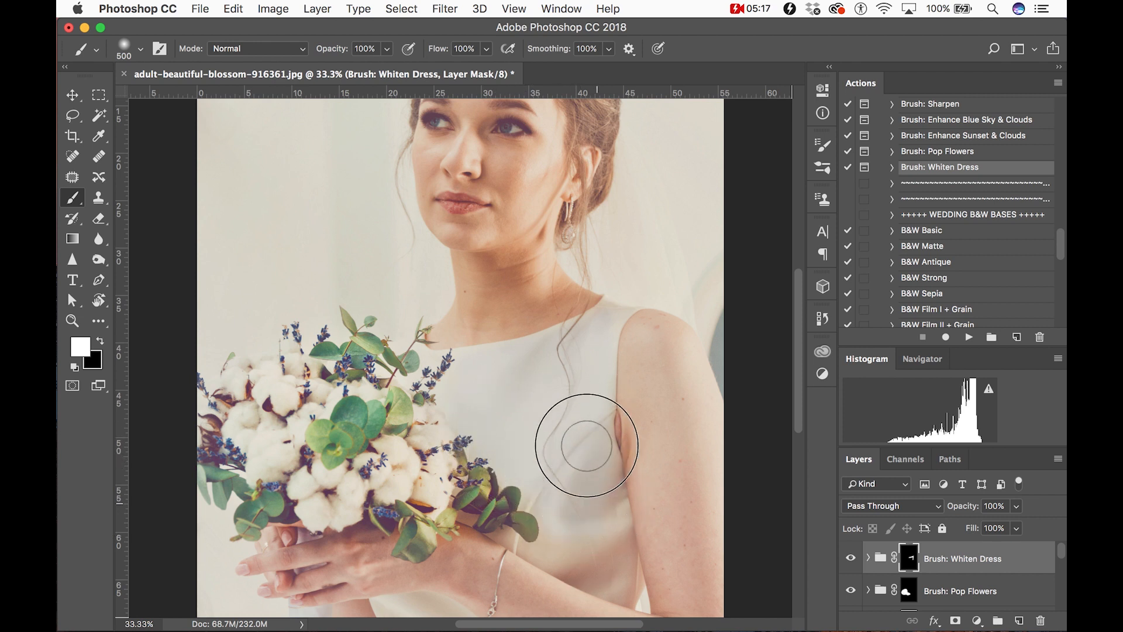
# Step: Paint the Whiten Dress mask white beside the bouquet at brush size 250 and around the waist at 300, and compare the effect
pyautogui.press('[')
pyautogui.press('[')
pyautogui.press('[')
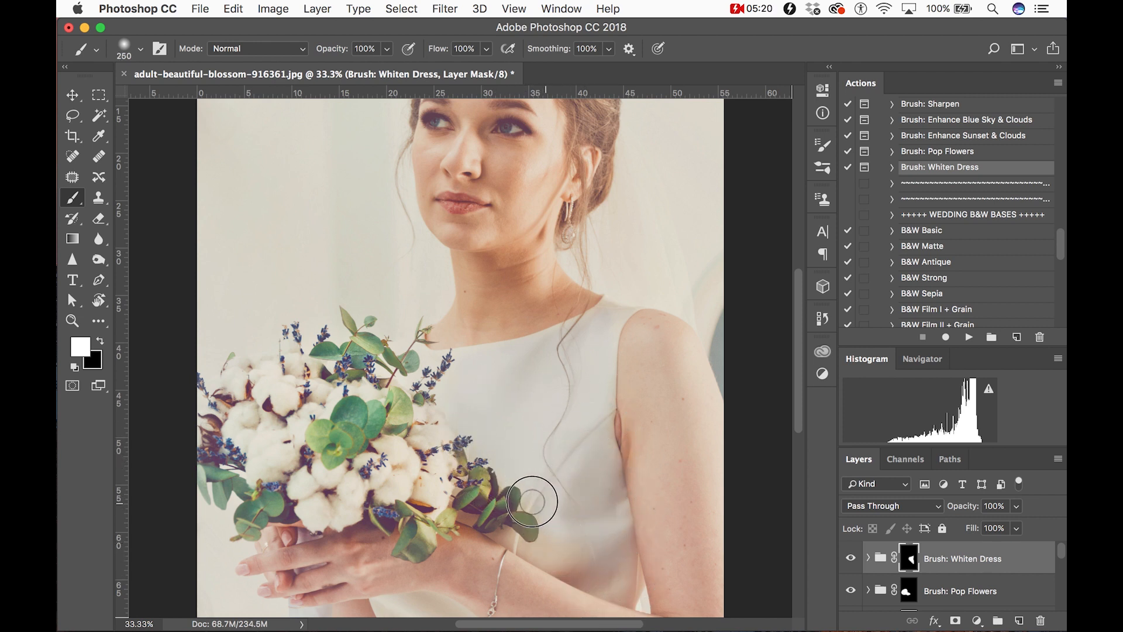
pyautogui.moveTo(532, 501)
pyautogui.mouseDown()
pyautogui.moveTo(573, 554)
pyautogui.moveTo(524, 544)
pyautogui.moveTo(582, 572)
pyautogui.moveTo(625, 569)
pyautogui.moveTo(579, 397)
pyautogui.moveTo(600, 329)
pyautogui.moveTo(456, 383)
pyautogui.mouseUp()
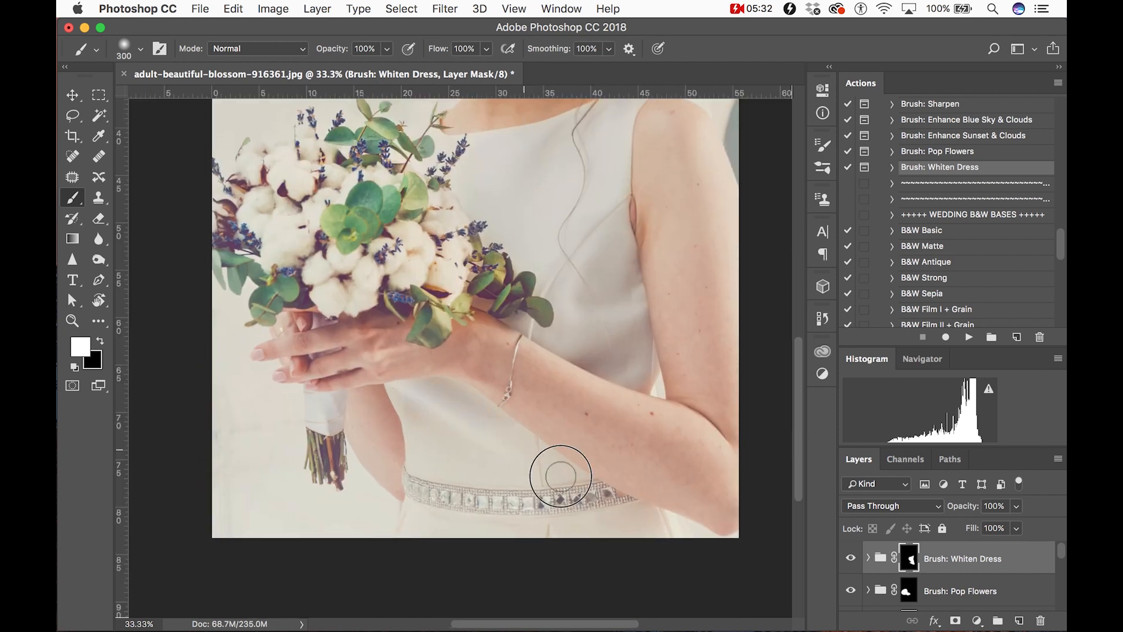
pyautogui.moveTo(561, 476)
pyautogui.mouseDown()
pyautogui.moveTo(657, 526)
pyautogui.moveTo(463, 527)
pyautogui.moveTo(427, 476)
pyautogui.moveTo(466, 491)
pyautogui.moveTo(495, 545)
pyautogui.moveTo(531, 464)
pyautogui.moveTo(631, 521)
pyautogui.moveTo(397, 436)
pyautogui.moveTo(383, 479)
pyautogui.mouseUp()
pyautogui.press('x')
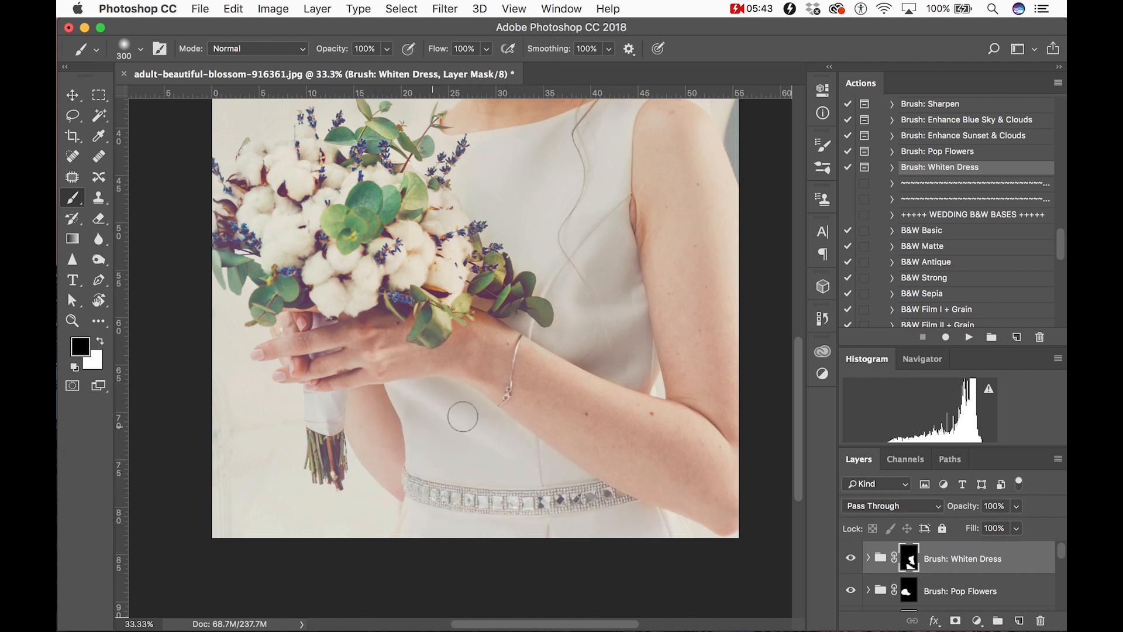
pyautogui.click(850, 560)
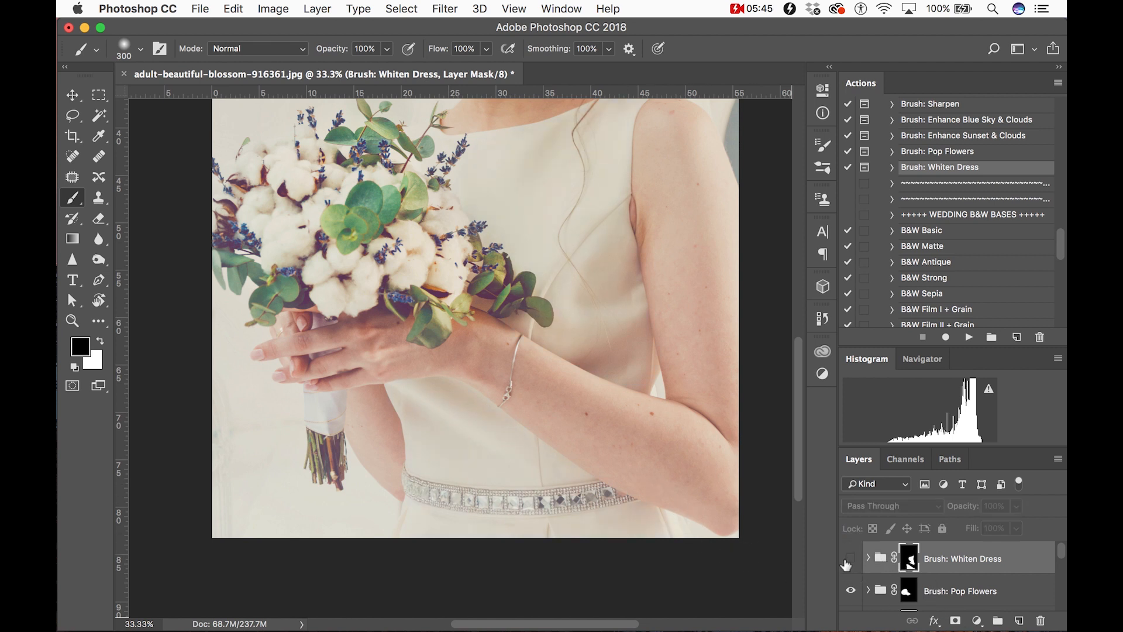
pyautogui.click(850, 560)
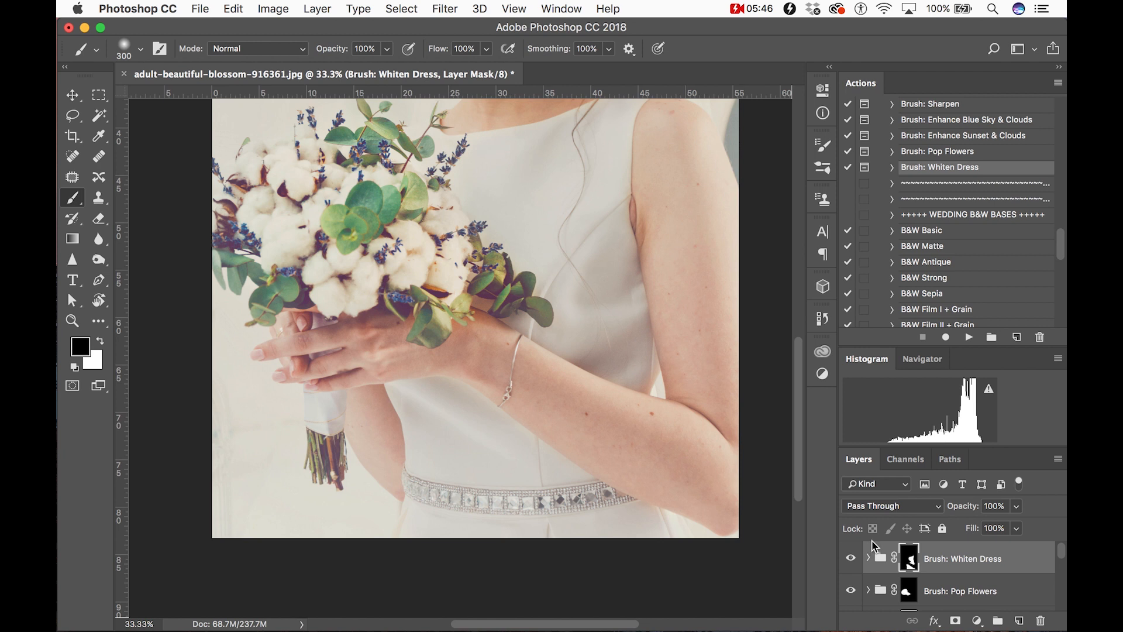
# Step: Lower the Whiten Dress group's opacity to 65%, compare the photo with and without it, and fine-tune the opacity to 73%
pyautogui.moveTo(962, 507); pyautogui.dragTo(938, 510)
pyautogui.click(851, 560)
pyautogui.click(851, 560)
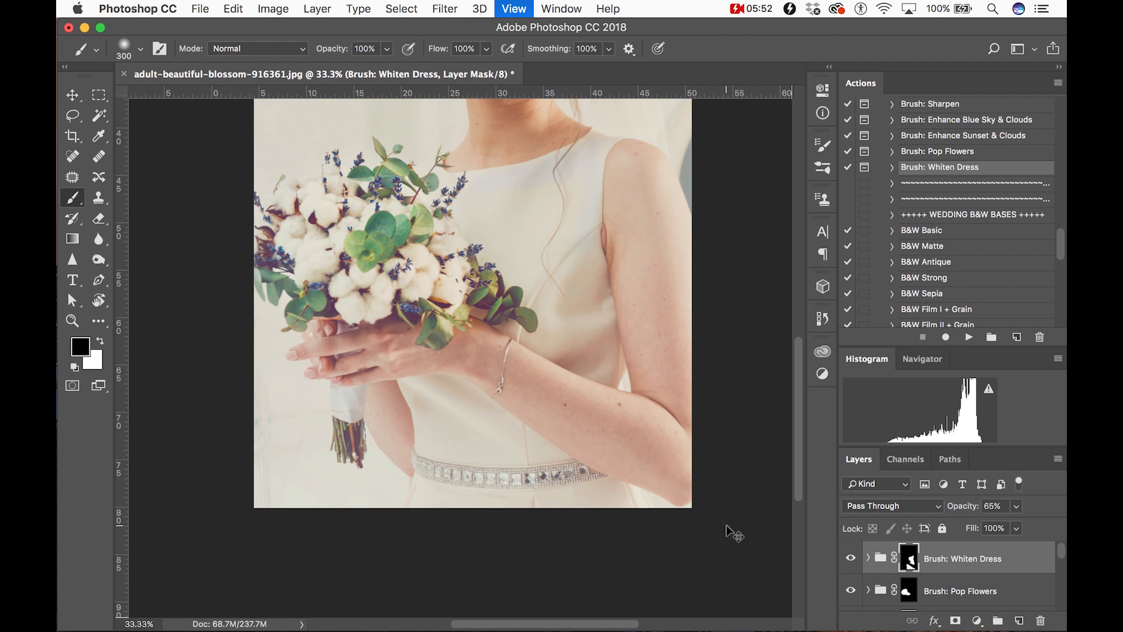
pyautogui.press('super+minus')
pyautogui.press('super+minus')
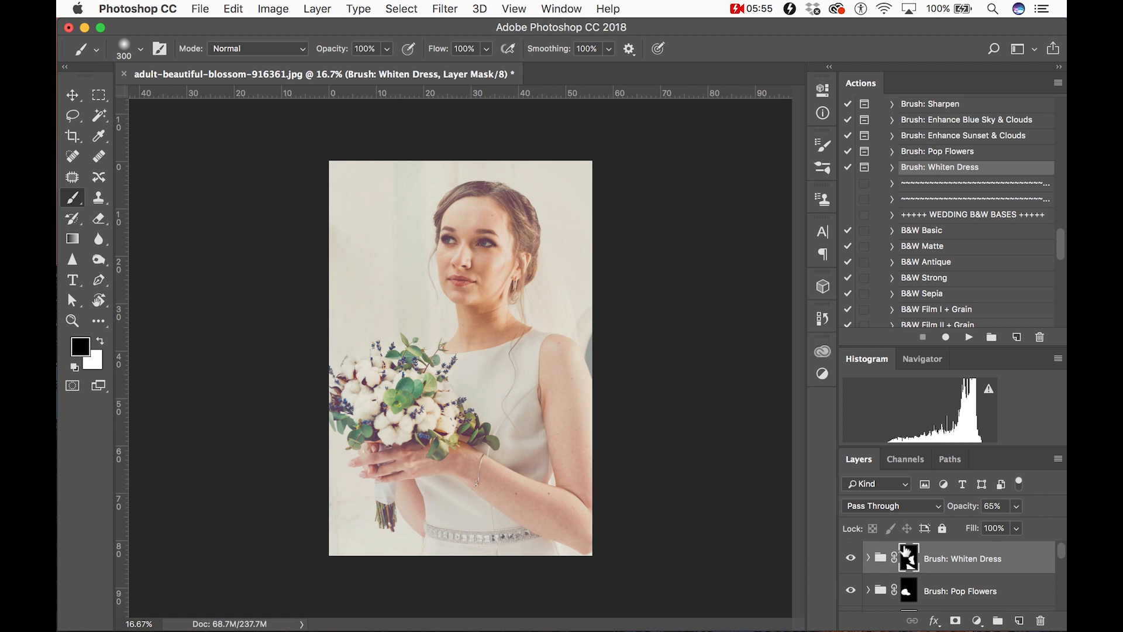
pyautogui.moveTo(963, 507); pyautogui.dragTo(969, 508)
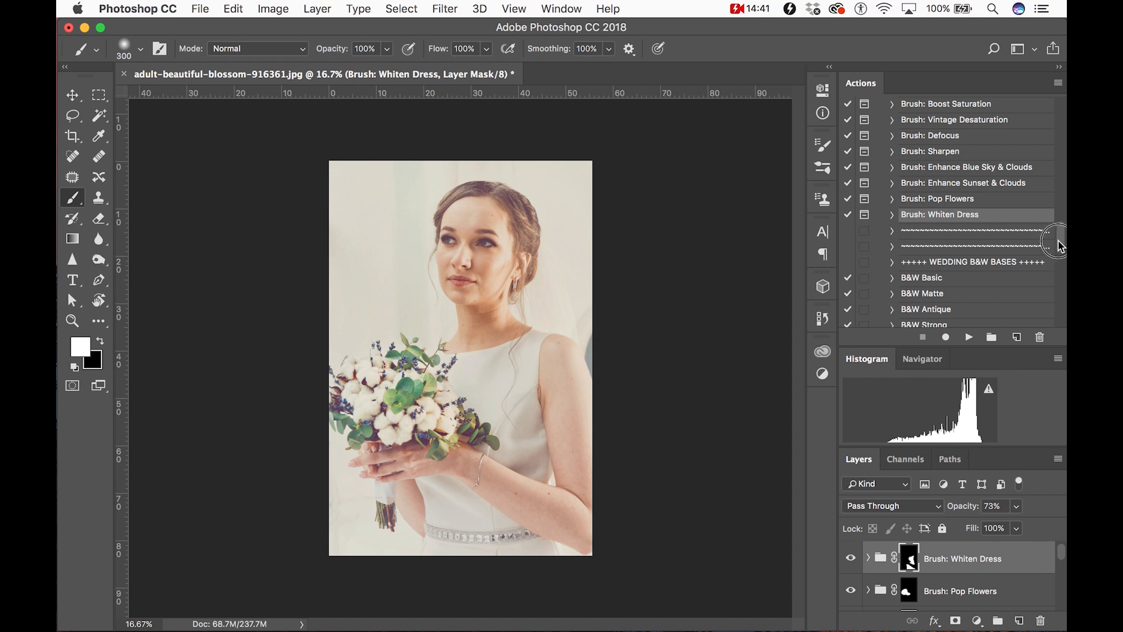
# Step: Run the B&W Antique action from the Wedding B&W Bases and compare the photo with and without the effect
pyautogui.moveTo(1060, 246); pyautogui.dragTo(1060, 257)
pyautogui.click(946, 201)
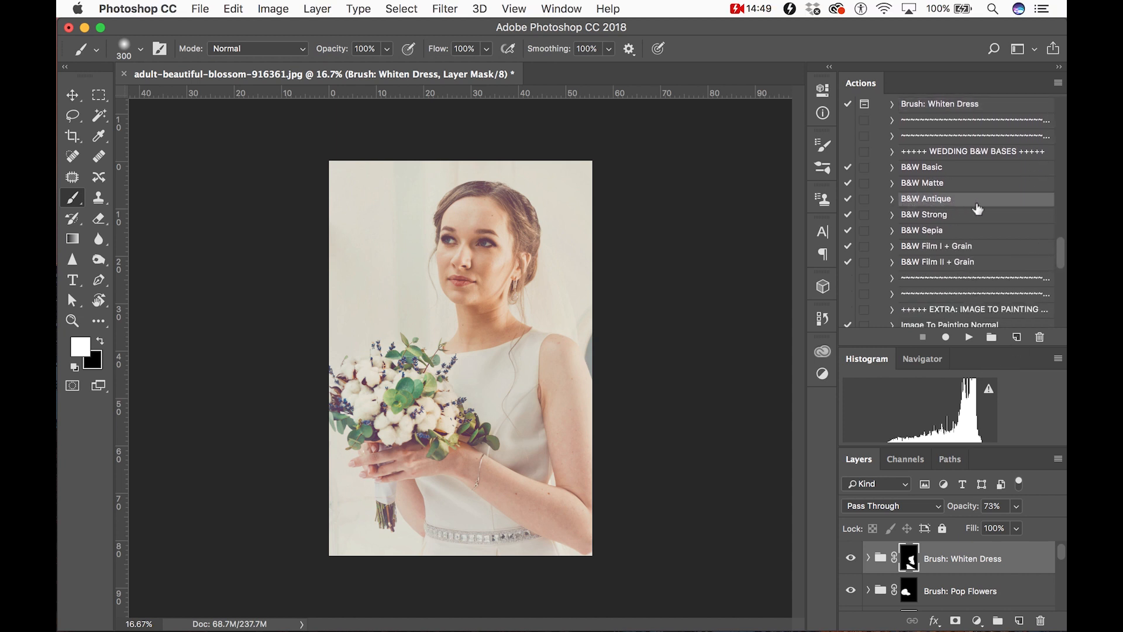
pyautogui.click(969, 338)
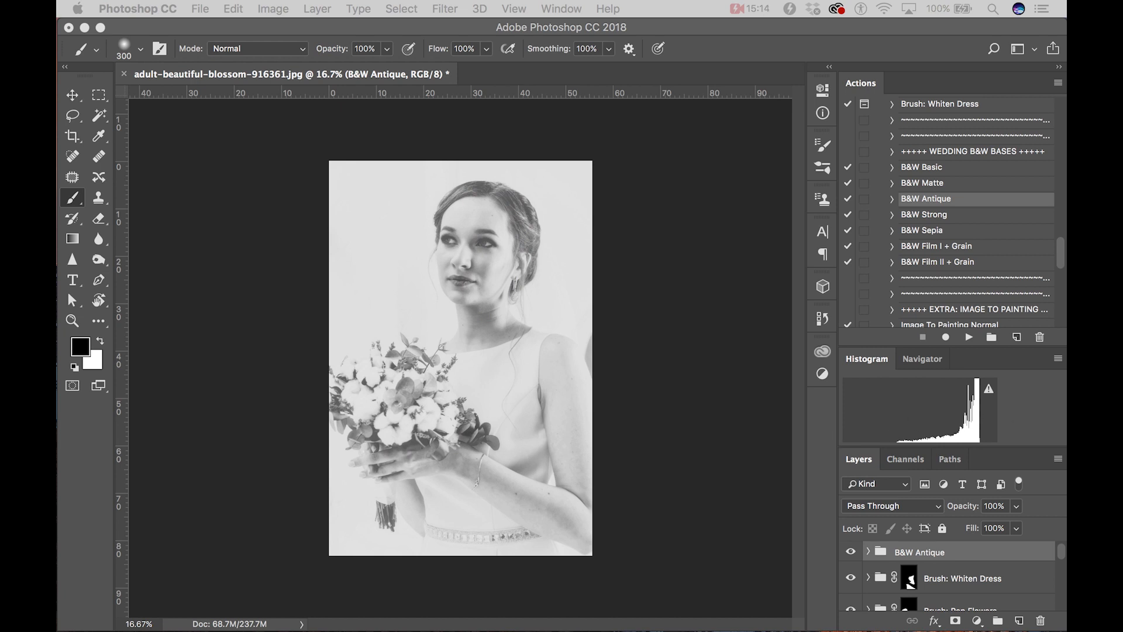
pyautogui.click(823, 473)
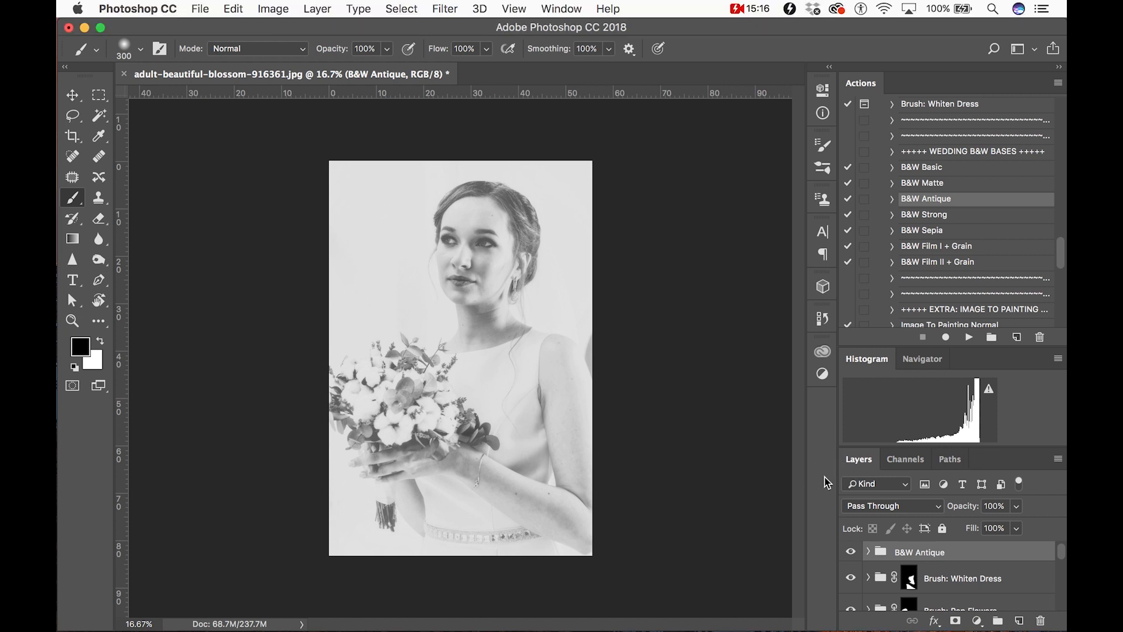
pyautogui.click(850, 552)
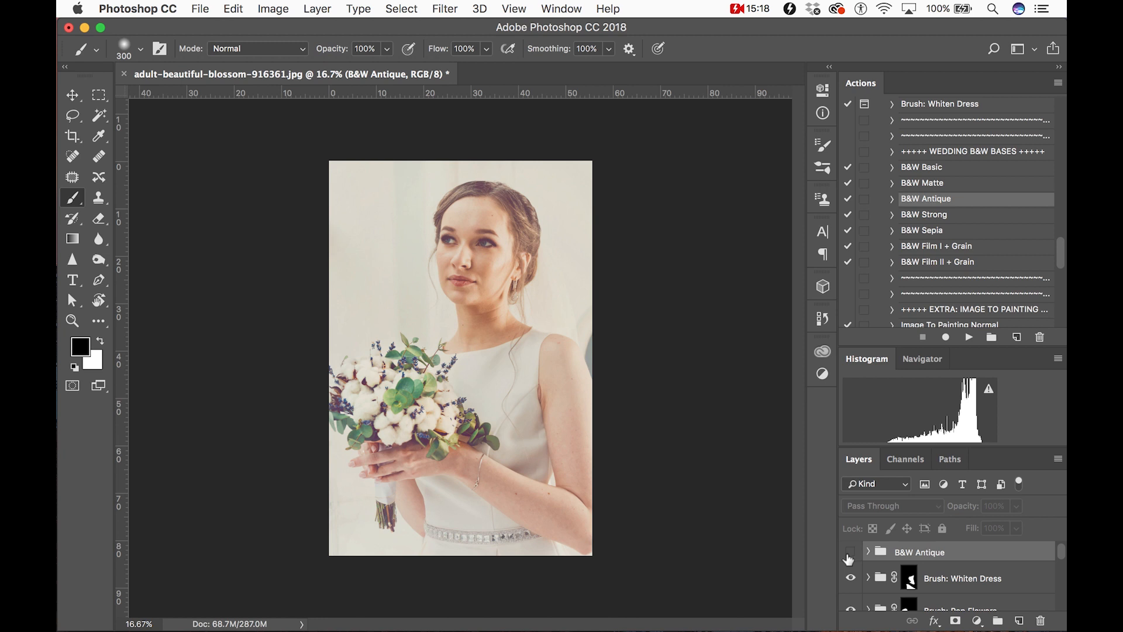
pyautogui.click(851, 553)
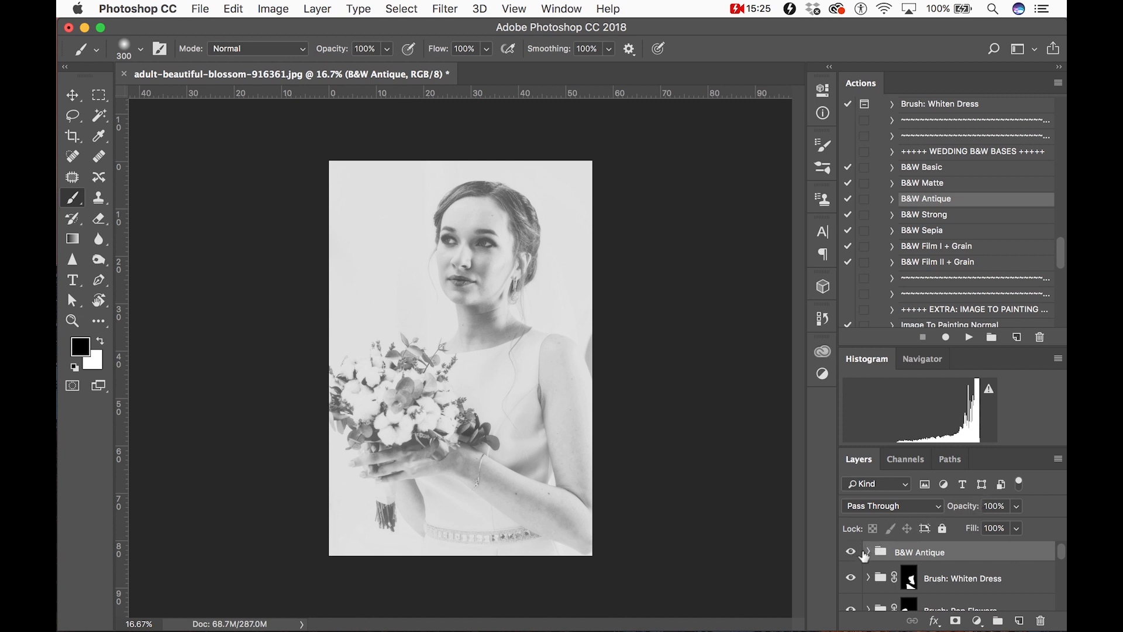
pyautogui.click(851, 553)
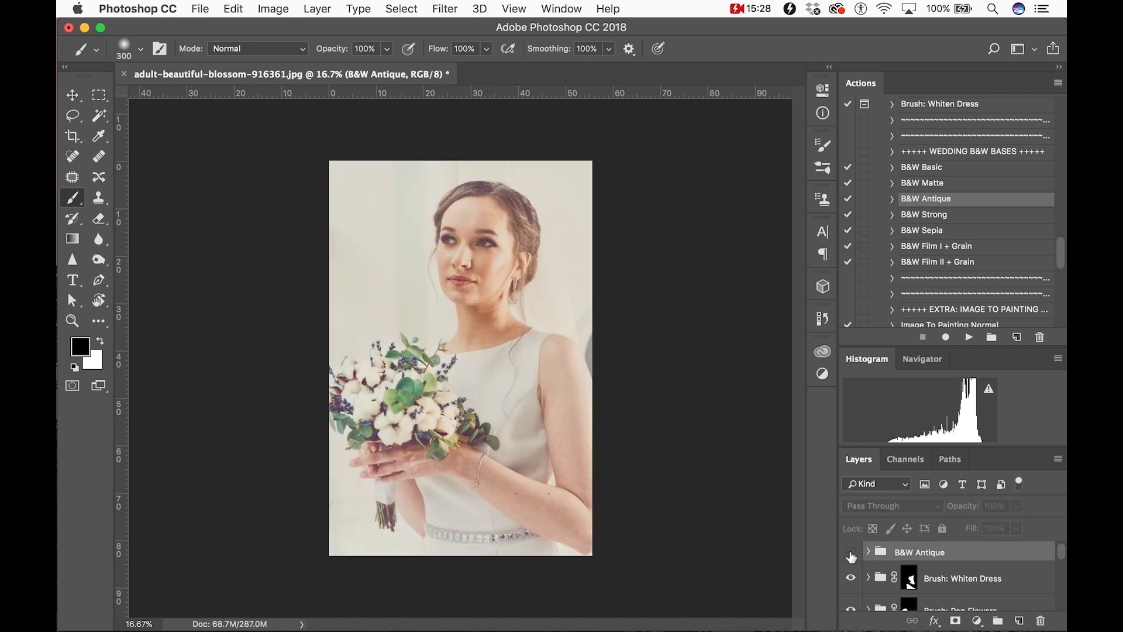
pyautogui.click(851, 552)
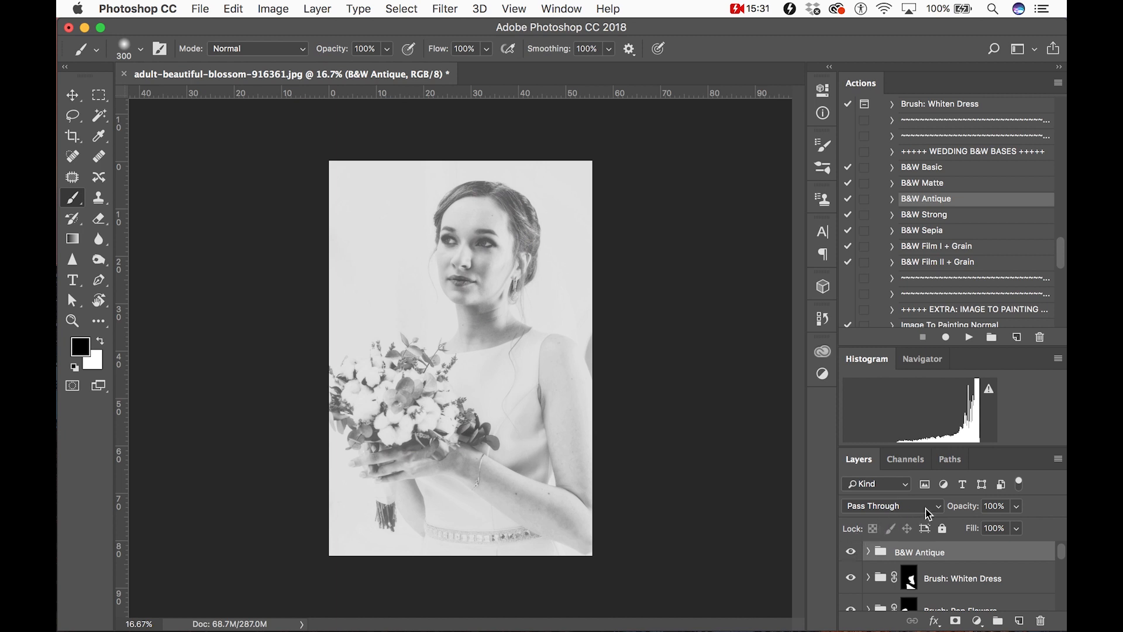
# Step: Try the B&W Antique group at 66% opacity and return it to 100%
pyautogui.moveTo(962, 506); pyautogui.dragTo(938, 513)
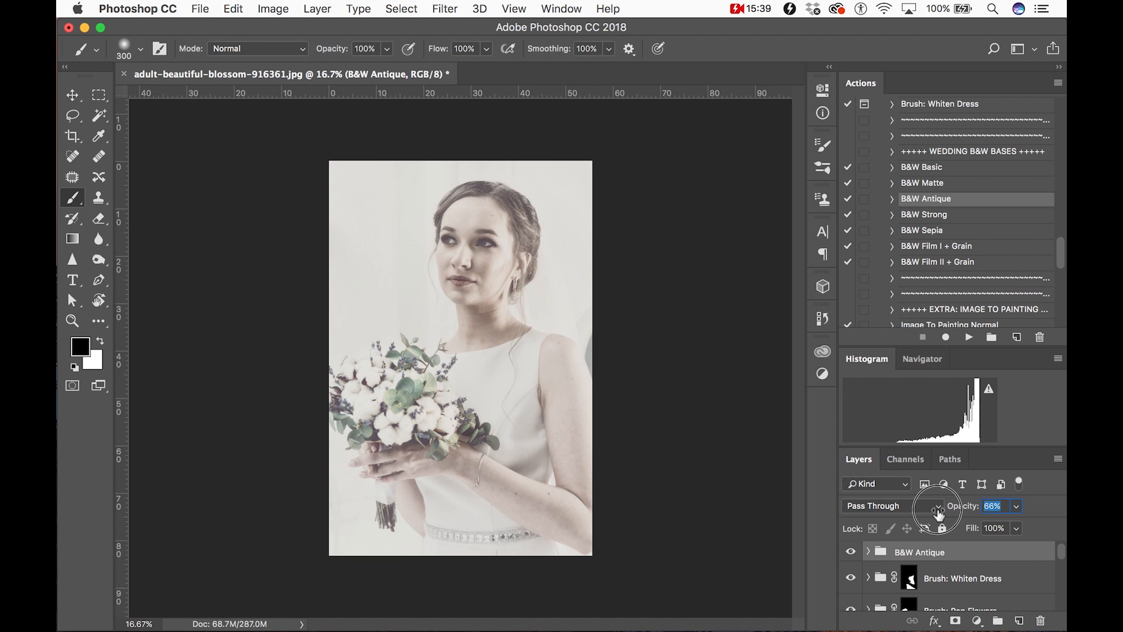
pyautogui.write('100')
pyautogui.press('Return')
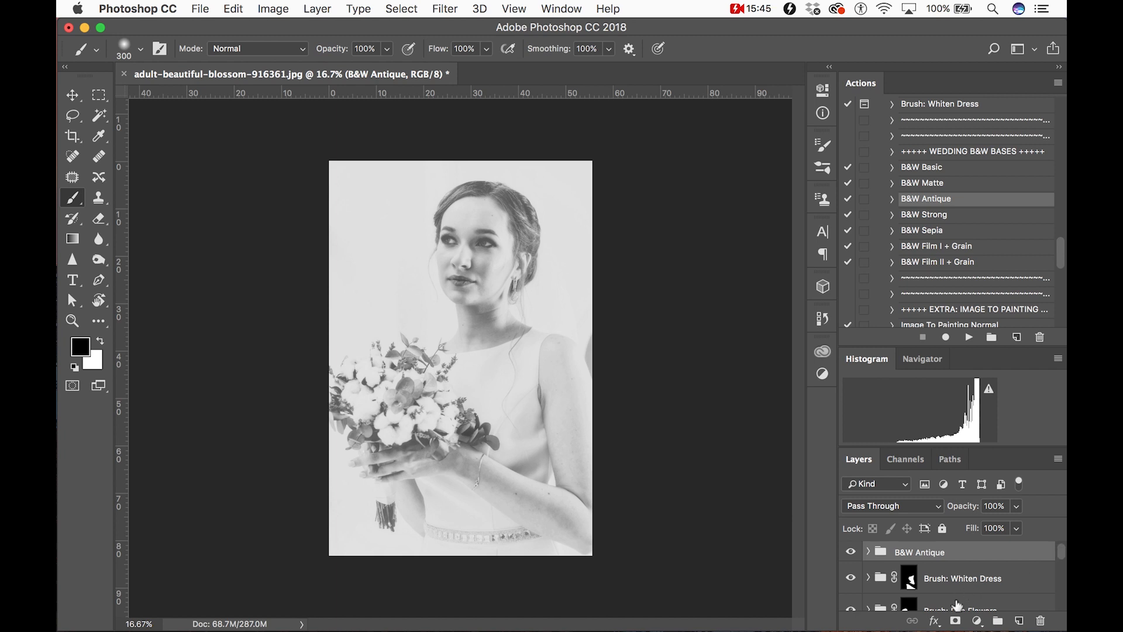
# Step: Add a mask to the B&W Antique group and paint black over the bouquet at brush size 900 to bring back its color
pyautogui.click(956, 621)
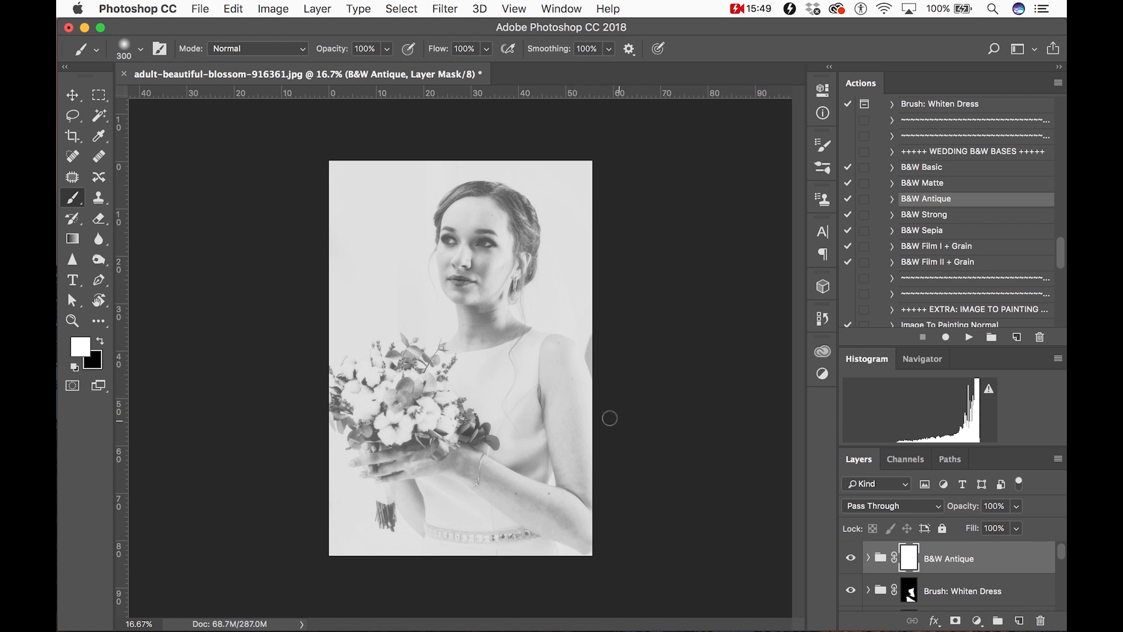
pyautogui.press('x')
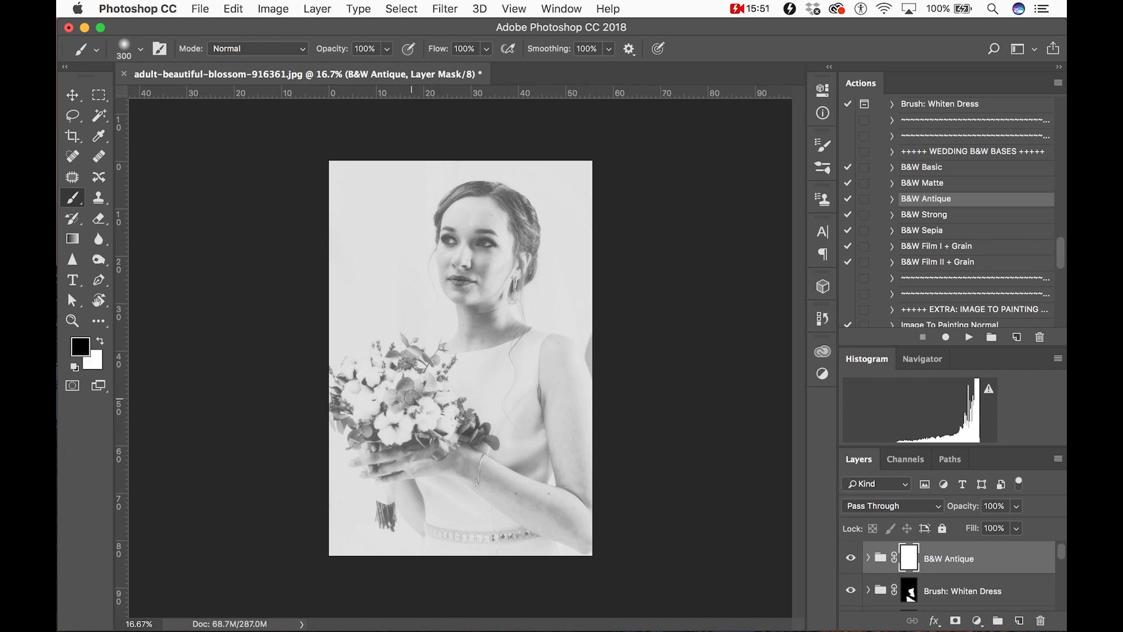
pyautogui.press(']')
pyautogui.press(']')
pyautogui.press(']')
pyautogui.press(']')
pyautogui.moveTo(404, 384)
pyautogui.mouseDown()
pyautogui.moveTo(373, 383)
pyautogui.moveTo(368, 422)
pyautogui.moveTo(428, 424)
pyautogui.moveTo(425, 400)
pyautogui.moveTo(386, 366)
pyautogui.moveTo(358, 396)
pyautogui.moveTo(381, 427)
pyautogui.moveTo(434, 414)
pyautogui.moveTo(479, 427)
pyautogui.moveTo(404, 363)
pyautogui.moveTo(359, 400)
pyautogui.moveTo(341, 396)
pyautogui.moveTo(340, 408)
pyautogui.moveTo(371, 419)
pyautogui.moveTo(414, 409)
pyautogui.moveTo(362, 422)
pyautogui.moveTo(419, 404)
pyautogui.mouseUp()
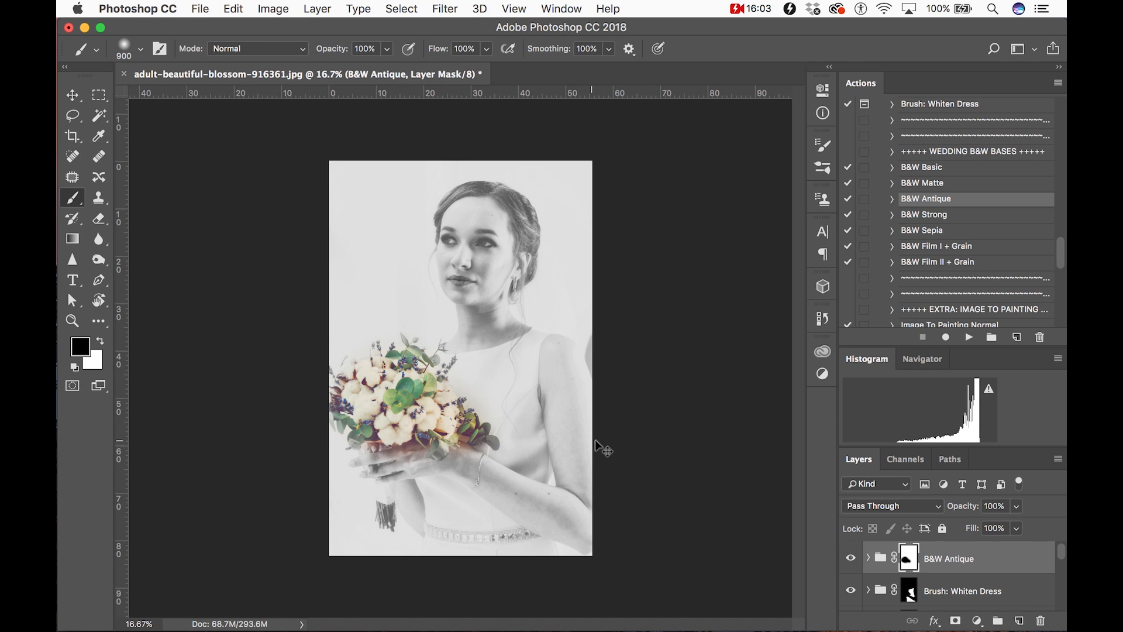
# Step: Clear the bouquet painting from the B&W Antique mask and remove the mask from the group
pyautogui.press('super+BackSpace')
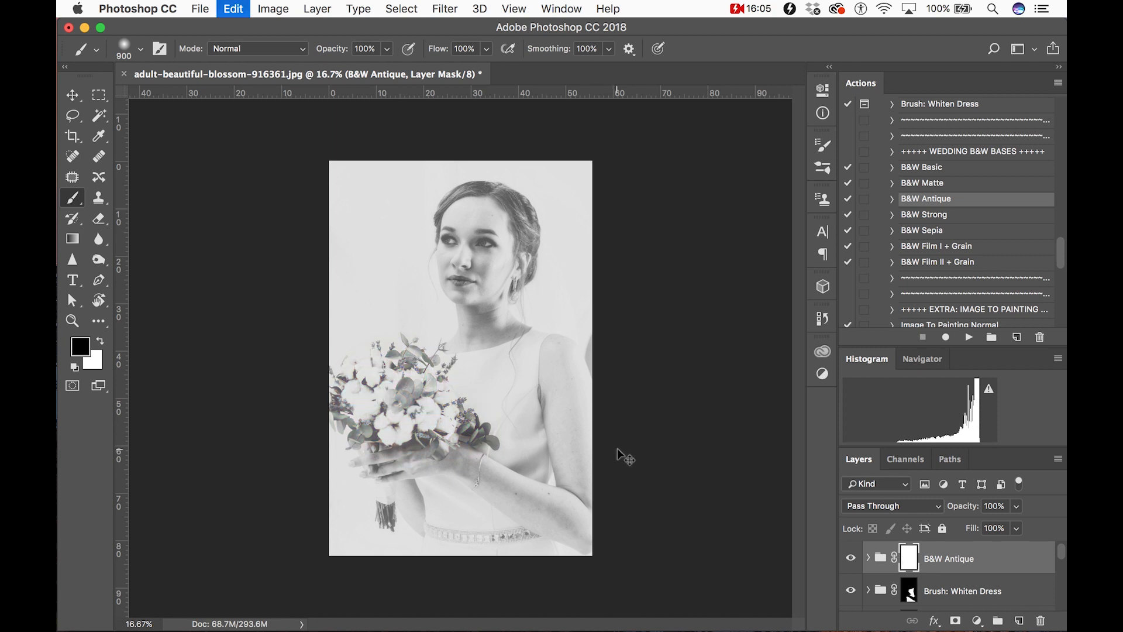
pyautogui.press('alt+super+z')
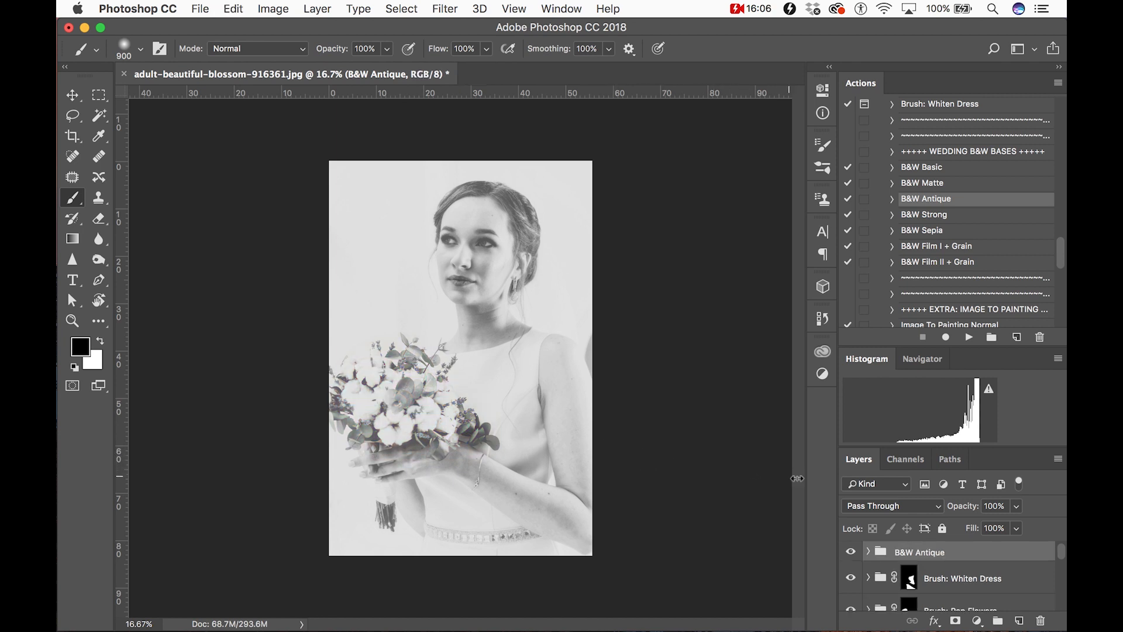
# Step: Group all layers from B&W Antique down to Histogram Fix into one group and compare the photo before and after the edits
pyautogui.click(1062, 555)
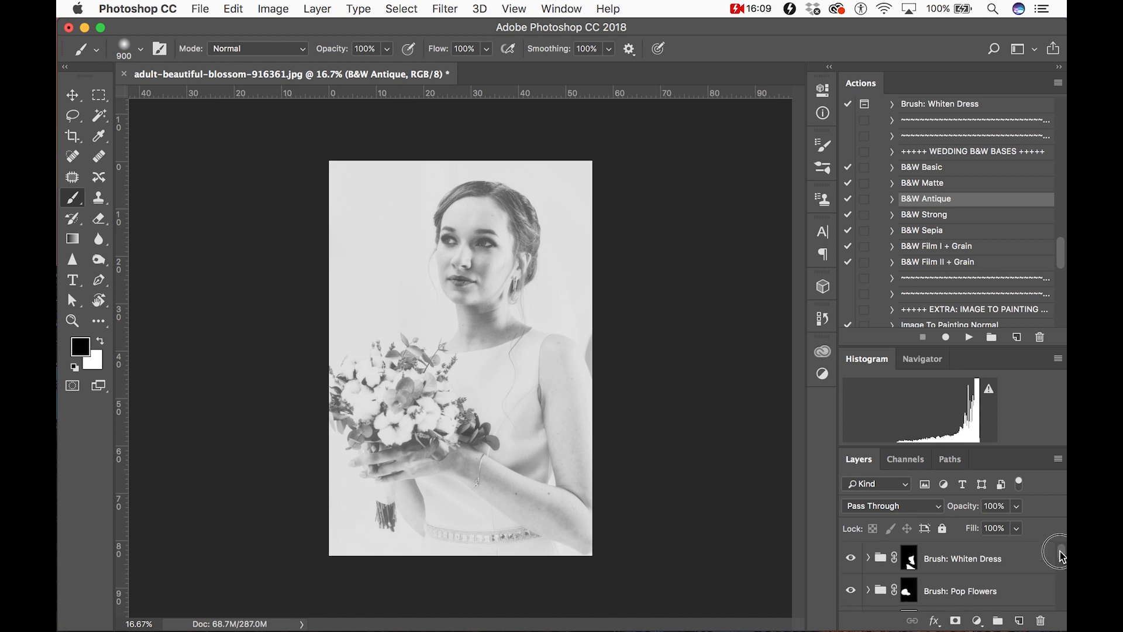
pyautogui.moveTo(1061, 558); pyautogui.dragTo(1060, 612)
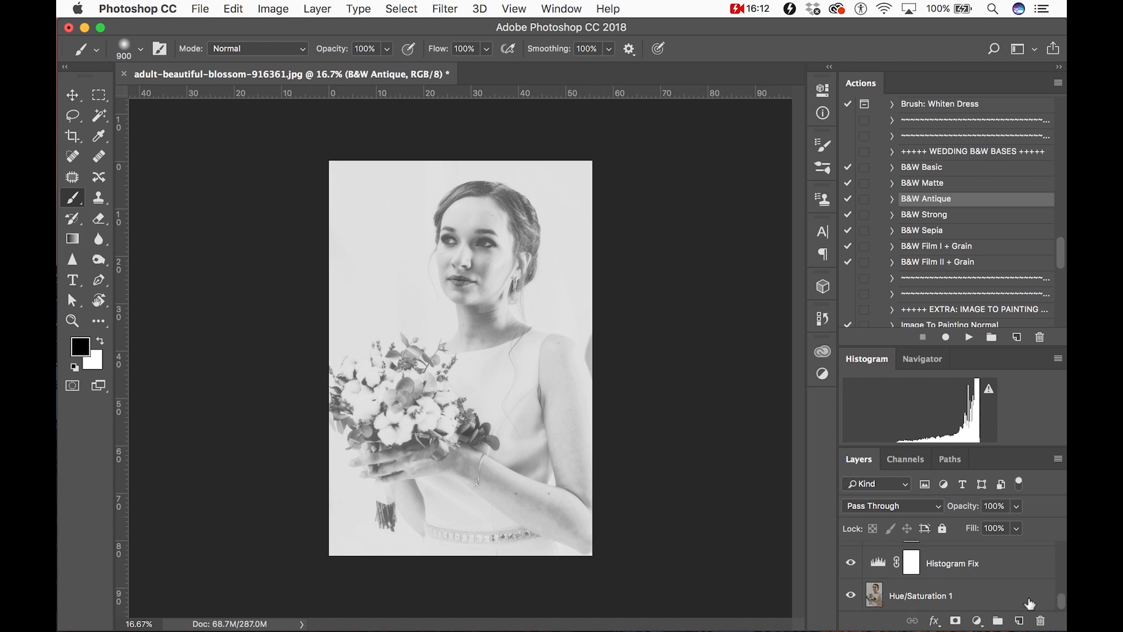
pyautogui.click(974, 571)
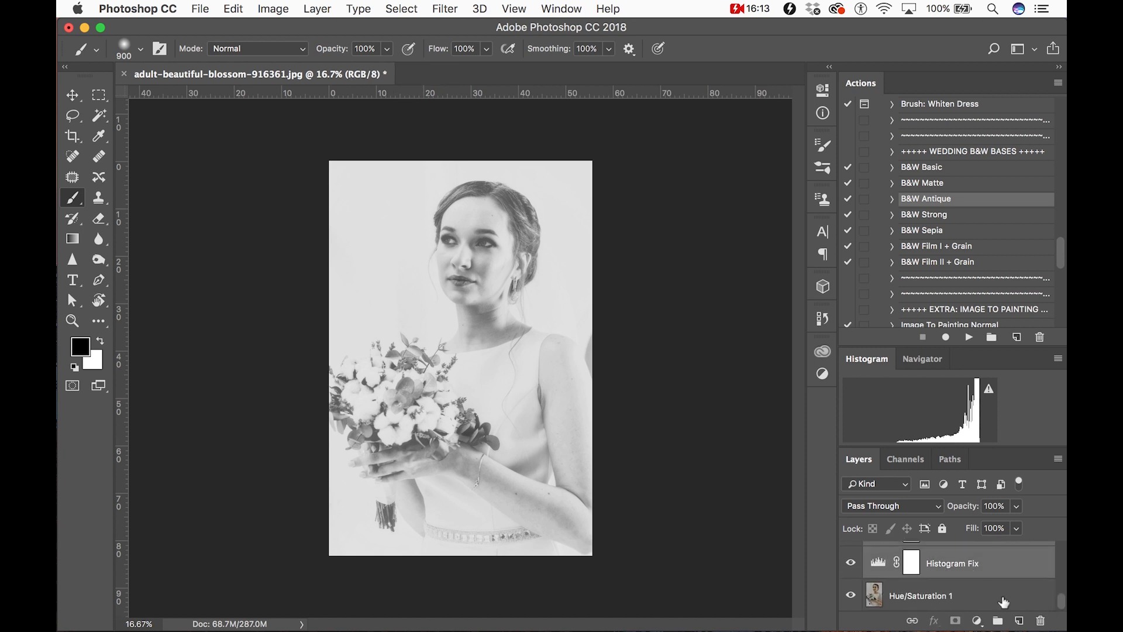
pyautogui.click(998, 622)
pyautogui.click(998, 624)
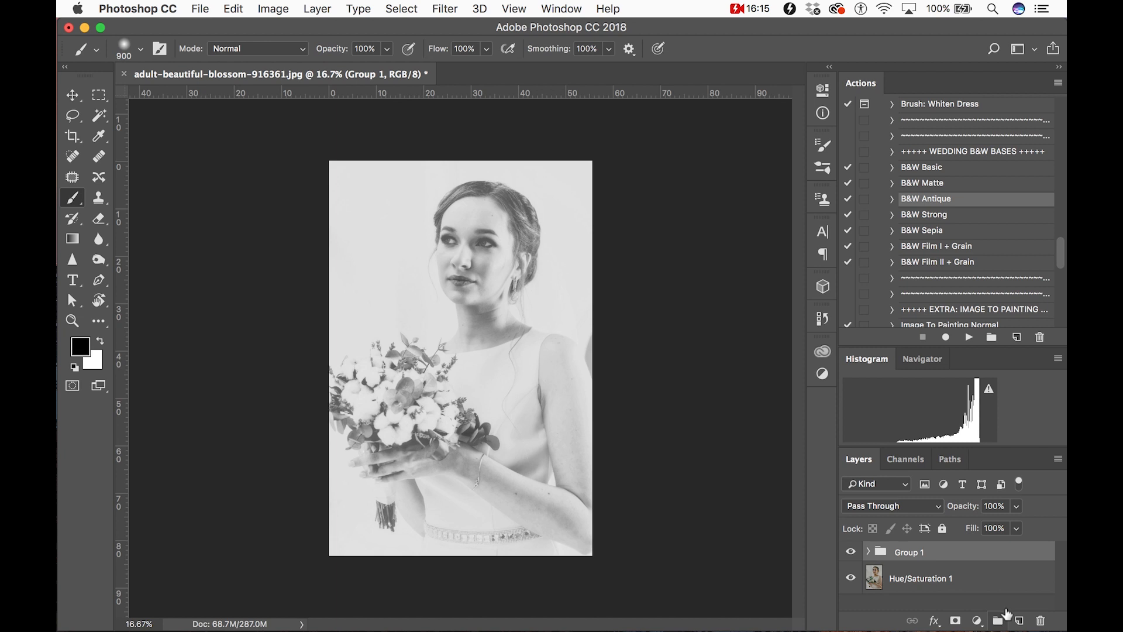
pyautogui.click(852, 553)
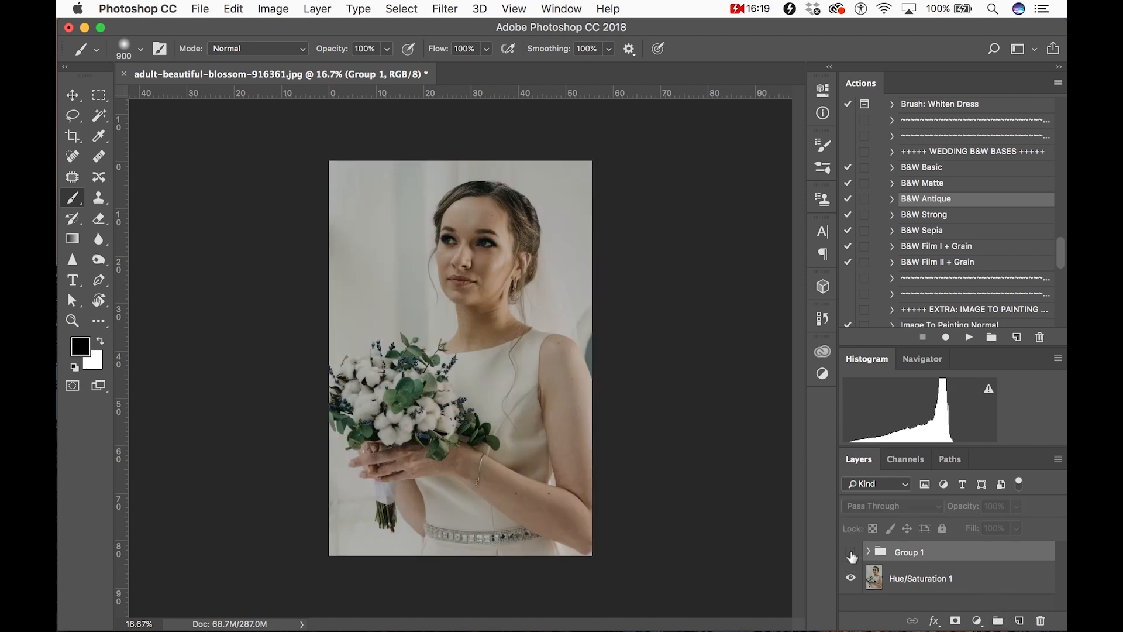
pyautogui.click(849, 554)
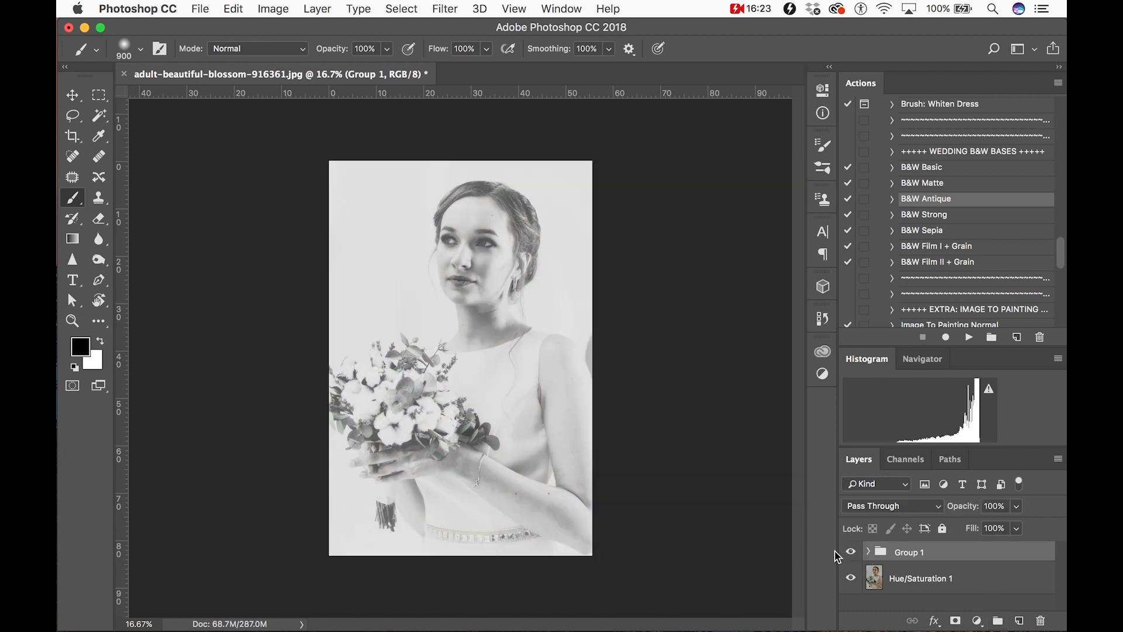
# Step: Show the black-and-white portrait in full-screen mode and enlarge it for a closer look
pyautogui.press('f')
pyautogui.press('f')
pyautogui.hotkey('ctrl', '0')
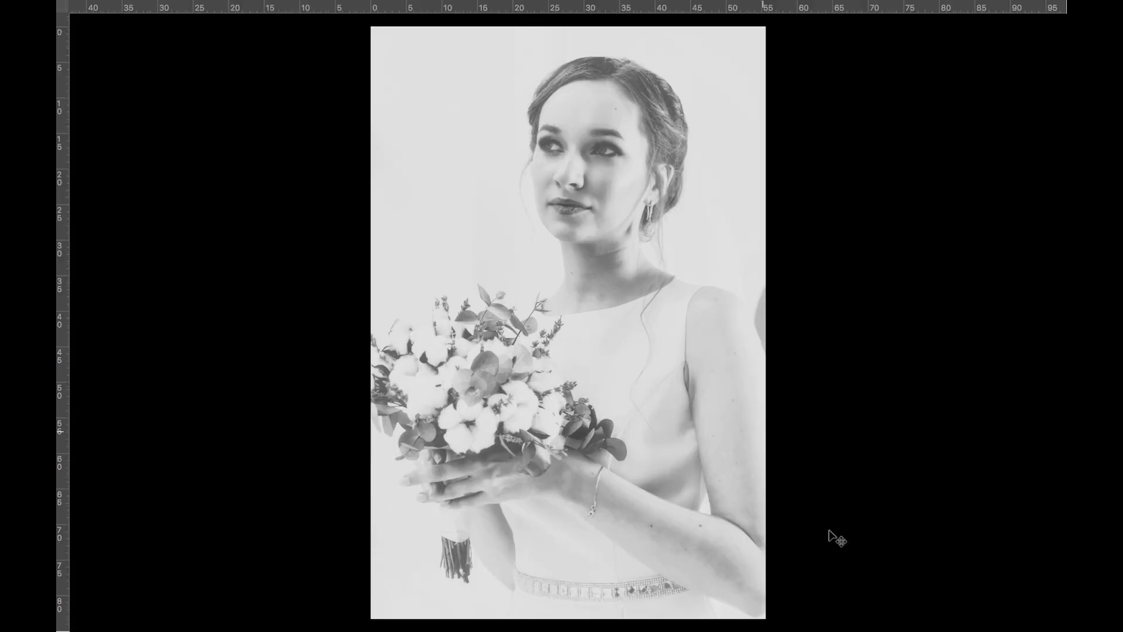
pyautogui.hotkey('ctrl', '+')
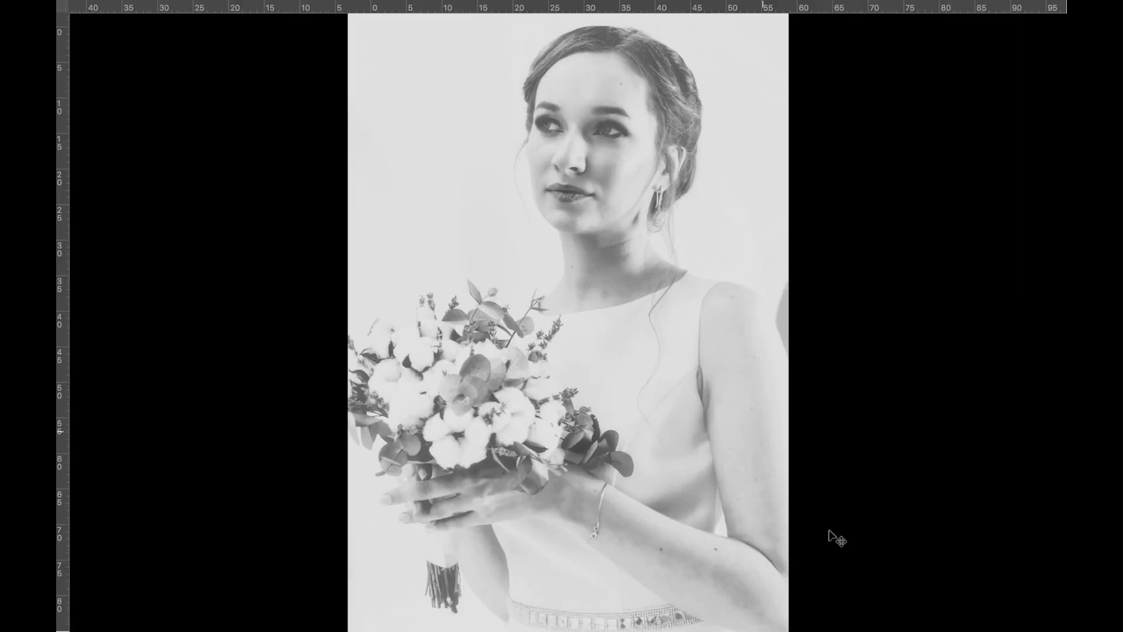